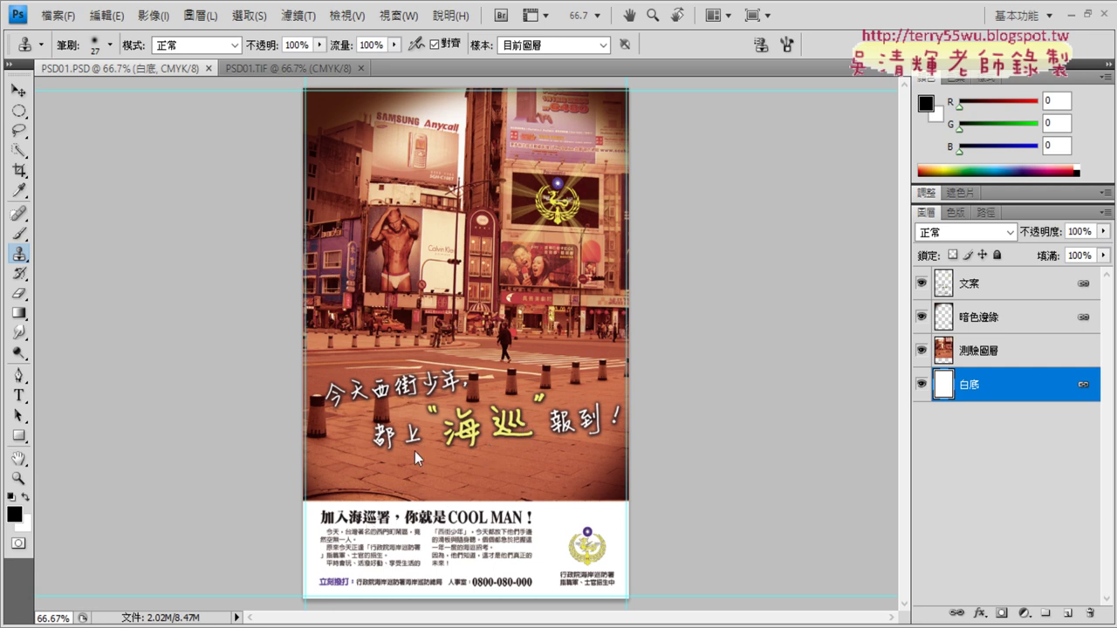
Compare PSD01.TIF against PSD01.PSD, then zoom the working file to 200%
left_click(286, 68)
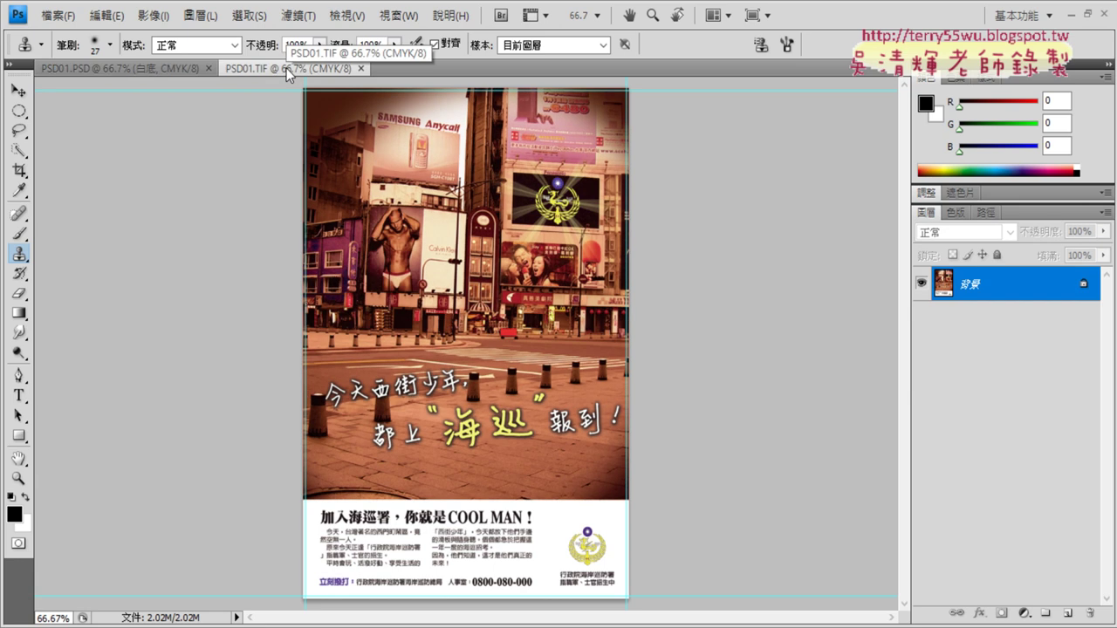
left_click(115, 68)
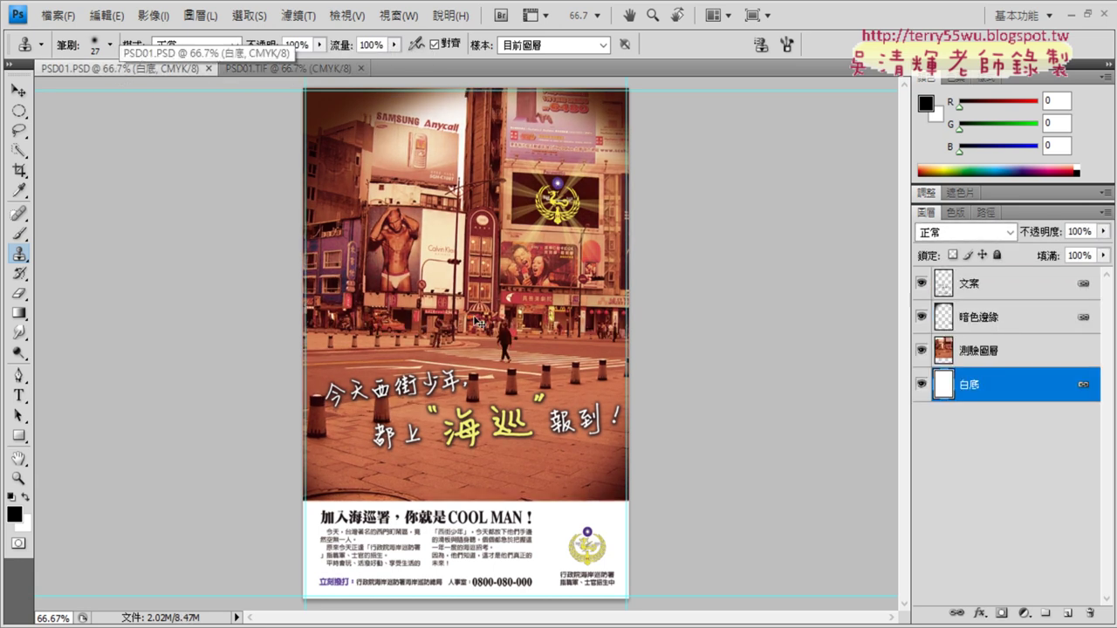
key("ctrl+1")
key("ctrl+plus")
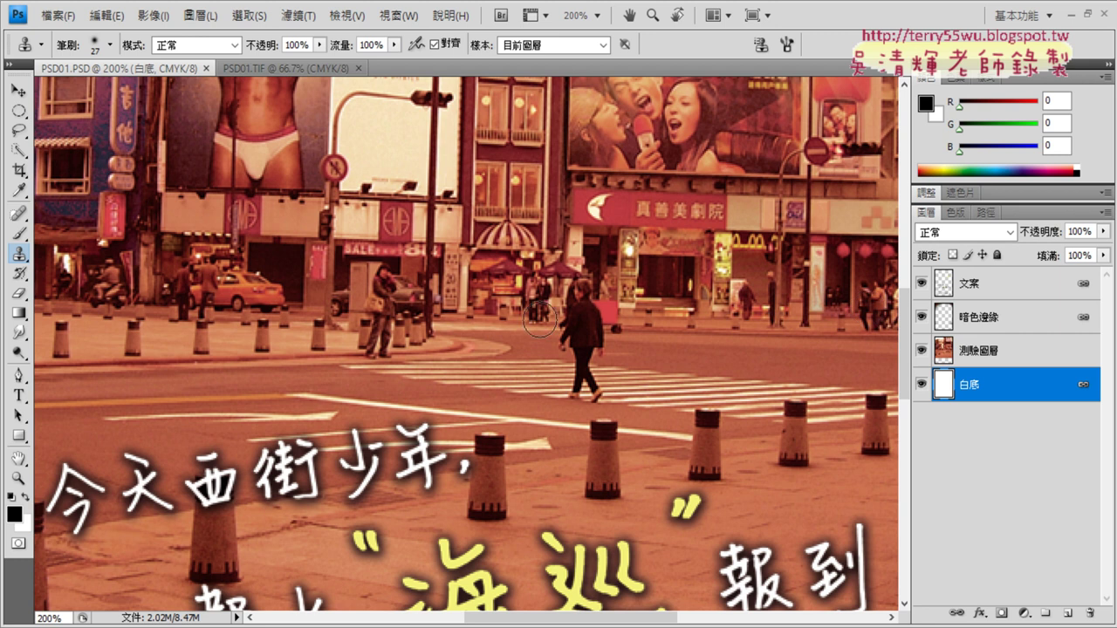
Show PSD01.TIF at 300% to inspect the street, then settle at 200%
left_click(303, 68)
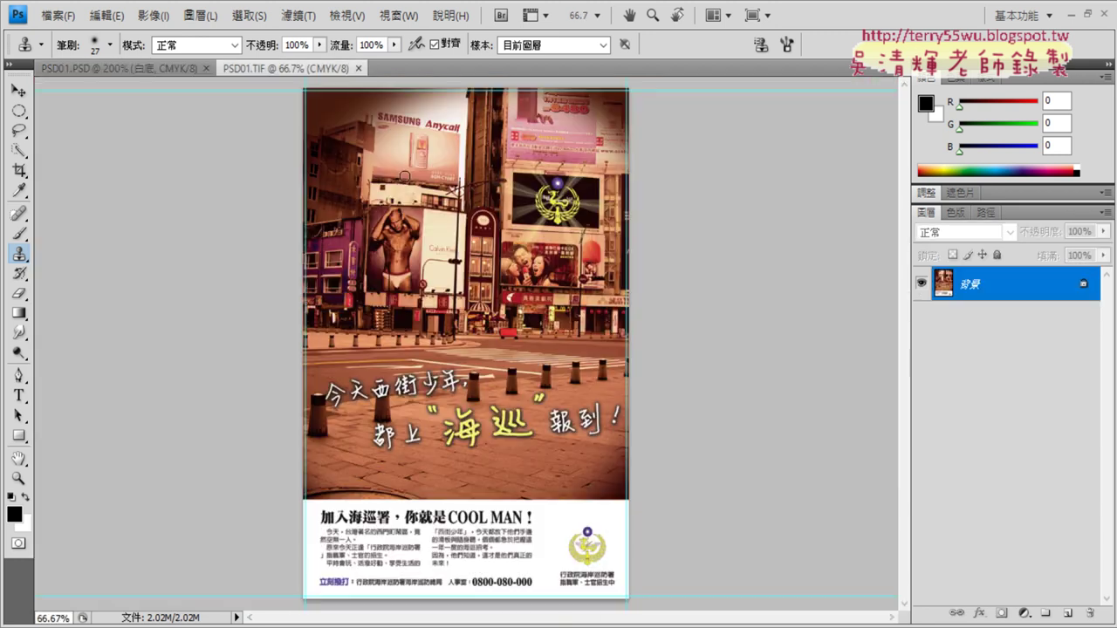
key("ctrl+1")
key("ctrl+plus")
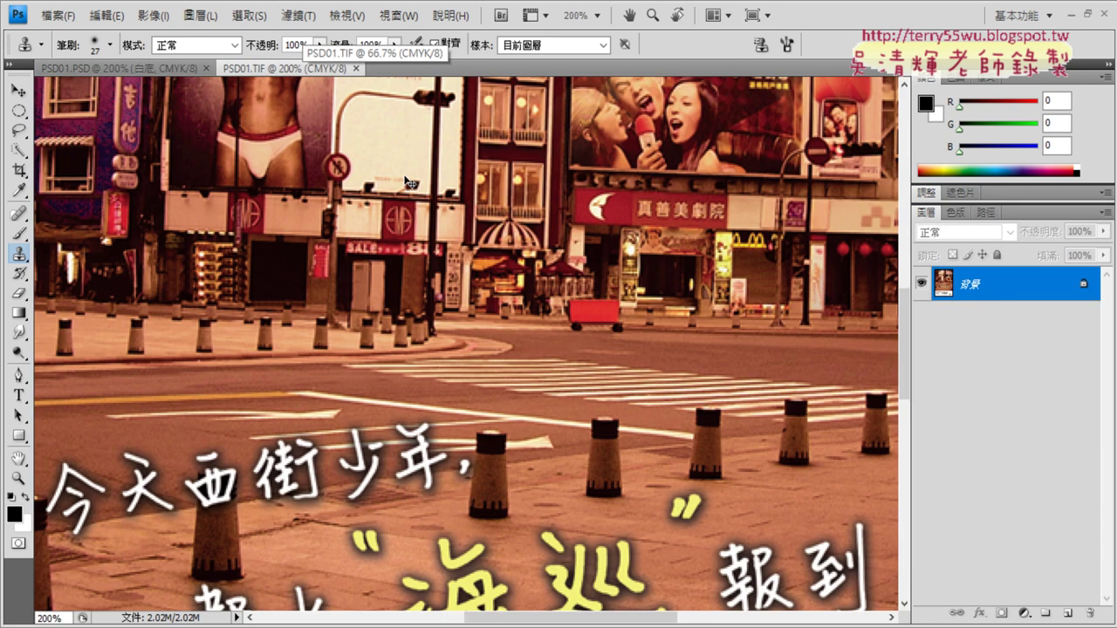
key("ctrl+plus")
key("ctrl+minus")
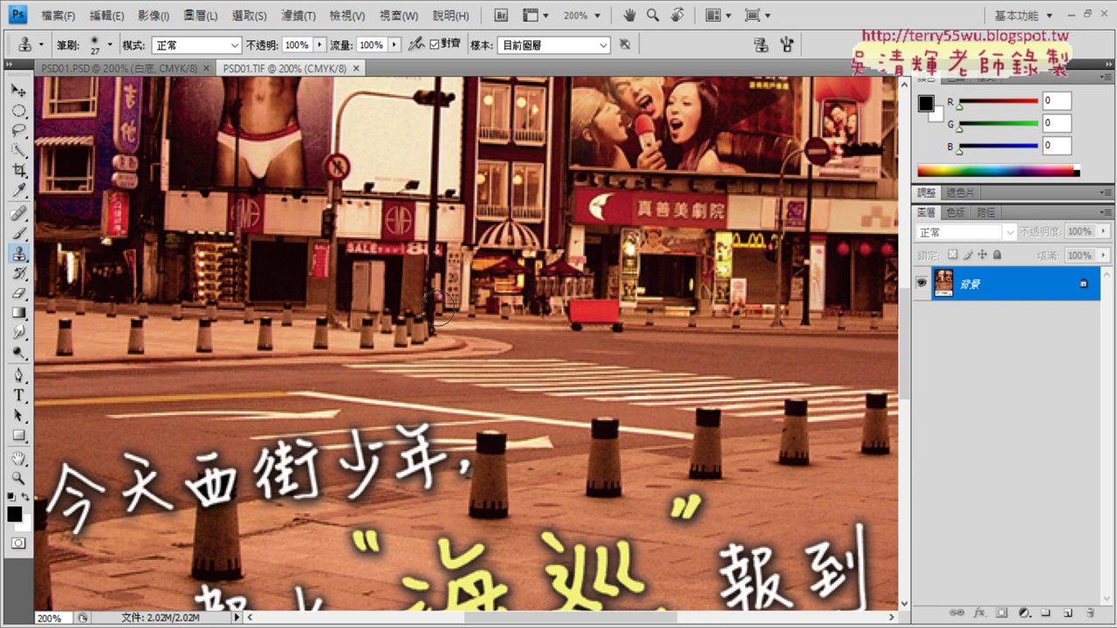
Back on PSD01.PSD, make 測驗圖層 the active layer and choose the Clone Stamp tool
left_click(133, 69)
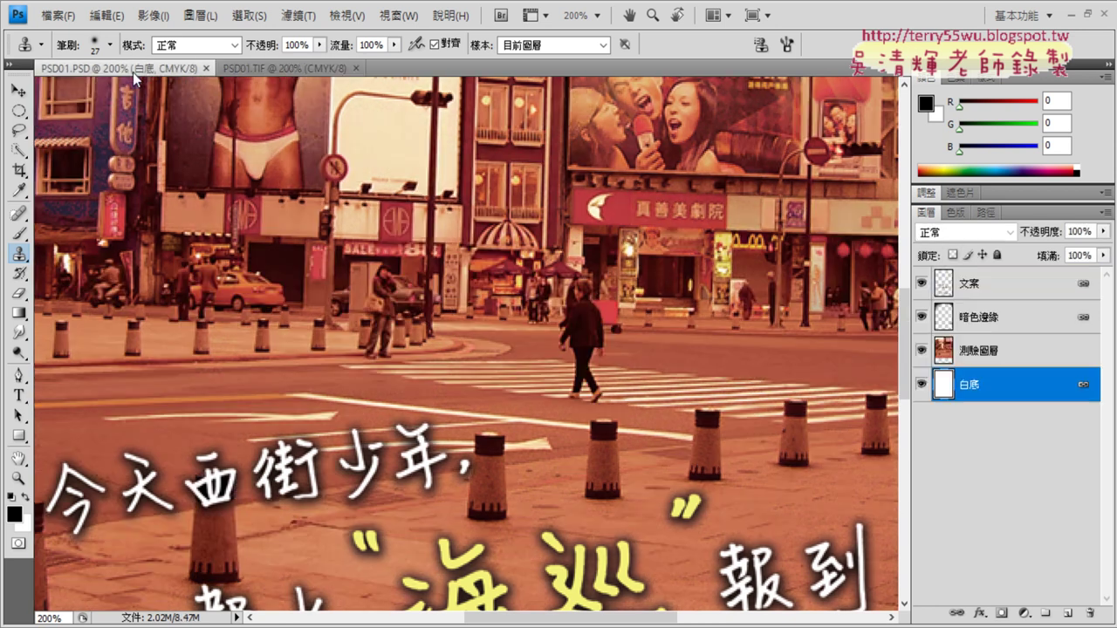
left_click(994, 356)
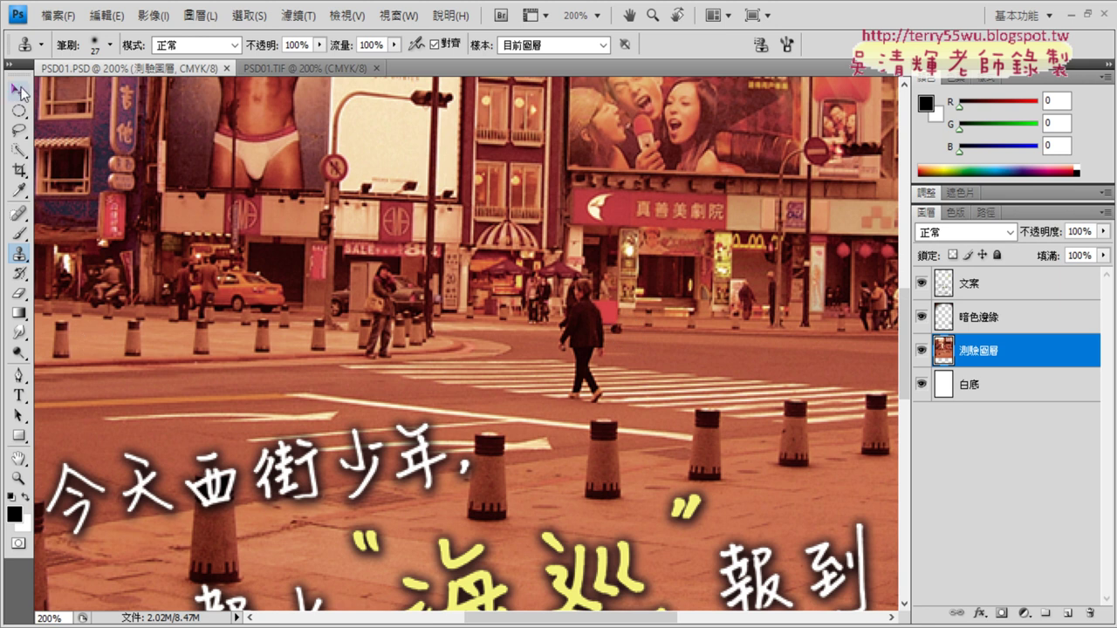
left_click(22, 91)
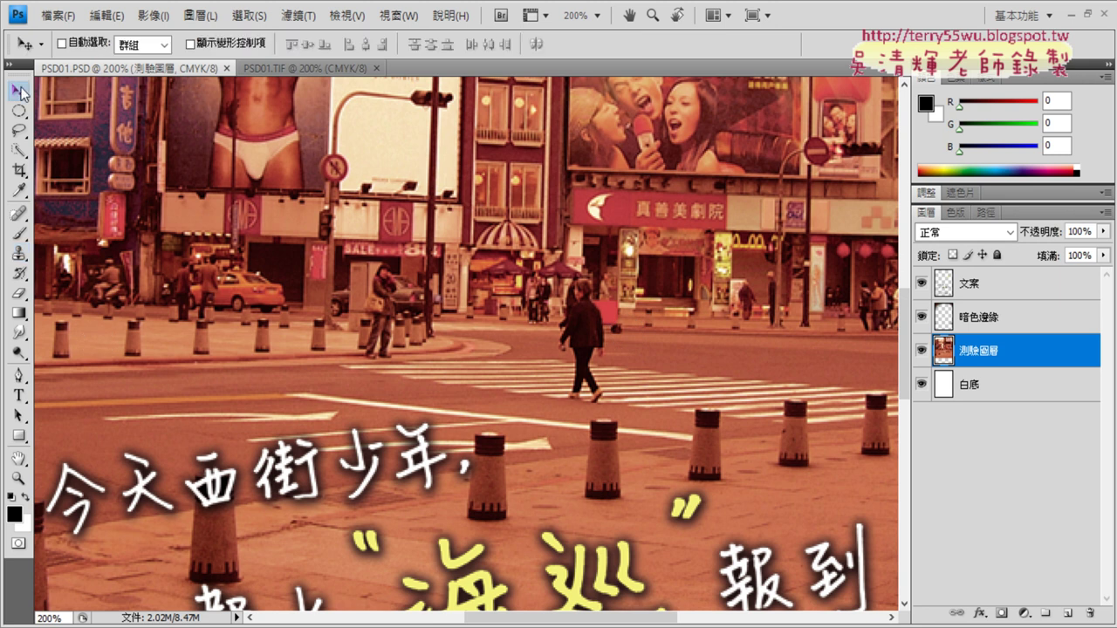
left_click(19, 253)
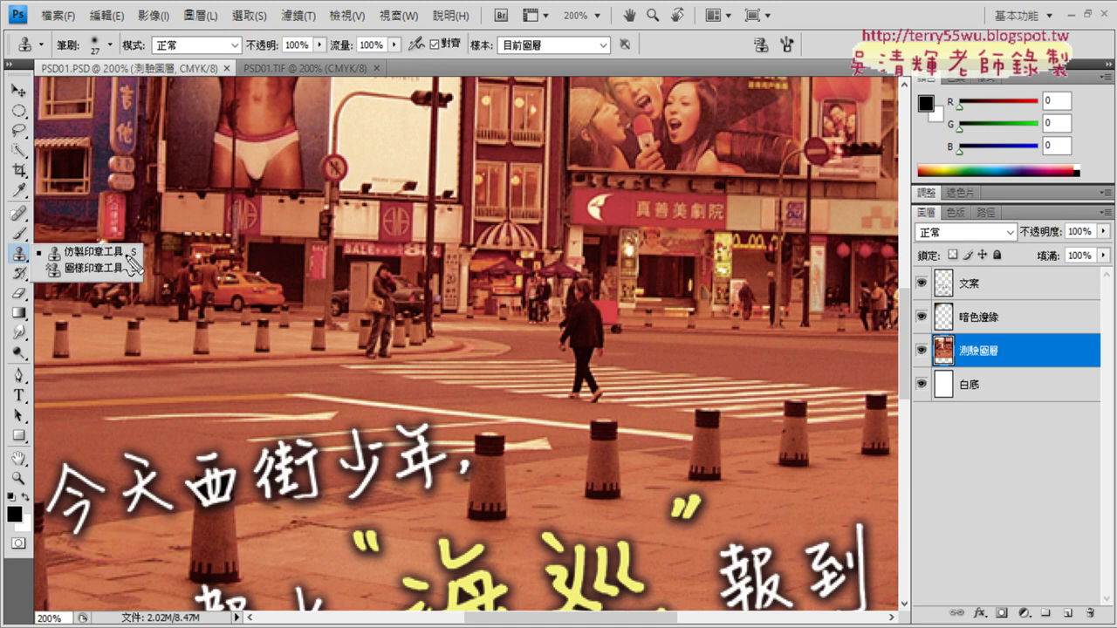
mouse_move(129, 254)
left_mouse_down()
mouse_move(30, 259)
mouse_move(140, 248)
left_mouse_up()
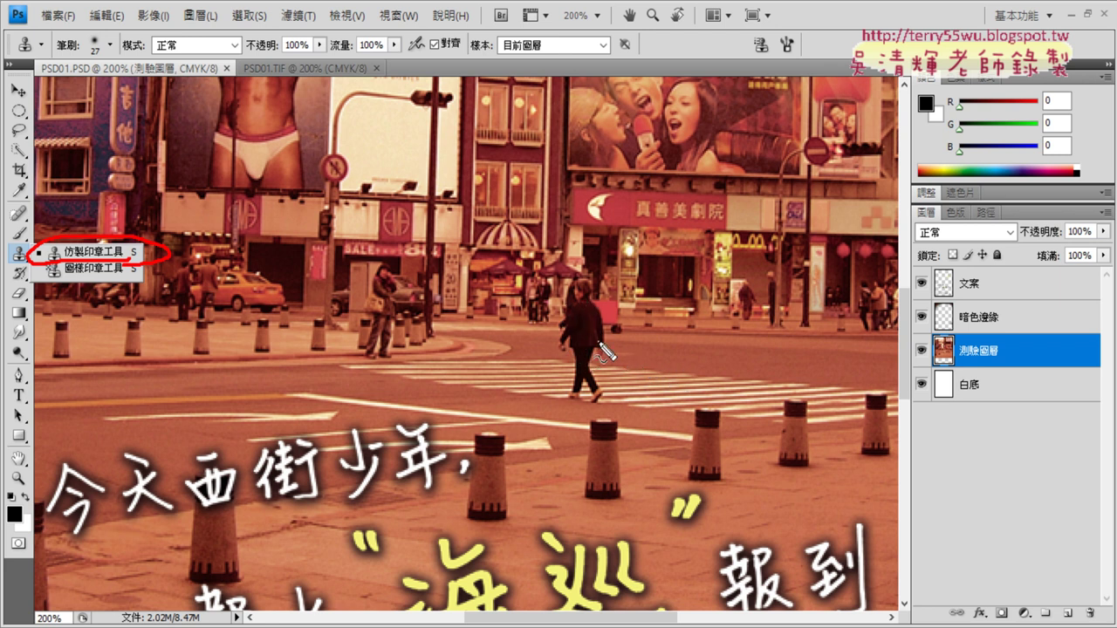
left_click_drag(559, 323, 613, 325)
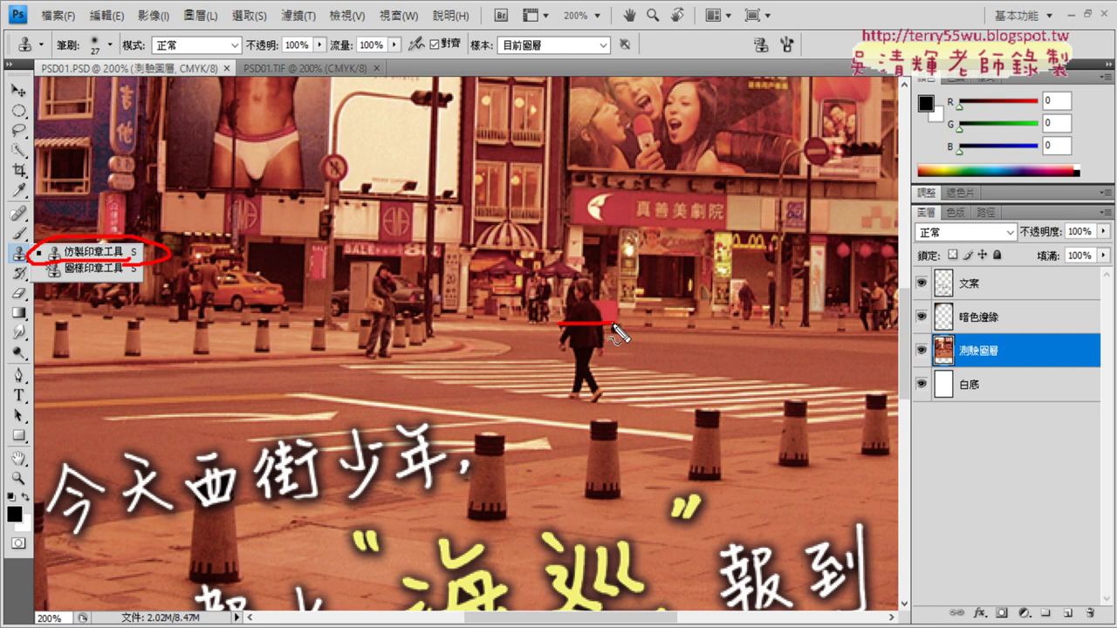
left_click_drag(565, 361, 601, 369)
mouse_move(653, 330)
left_mouse_down()
mouse_move(679, 359)
mouse_move(653, 330)
left_mouse_up()
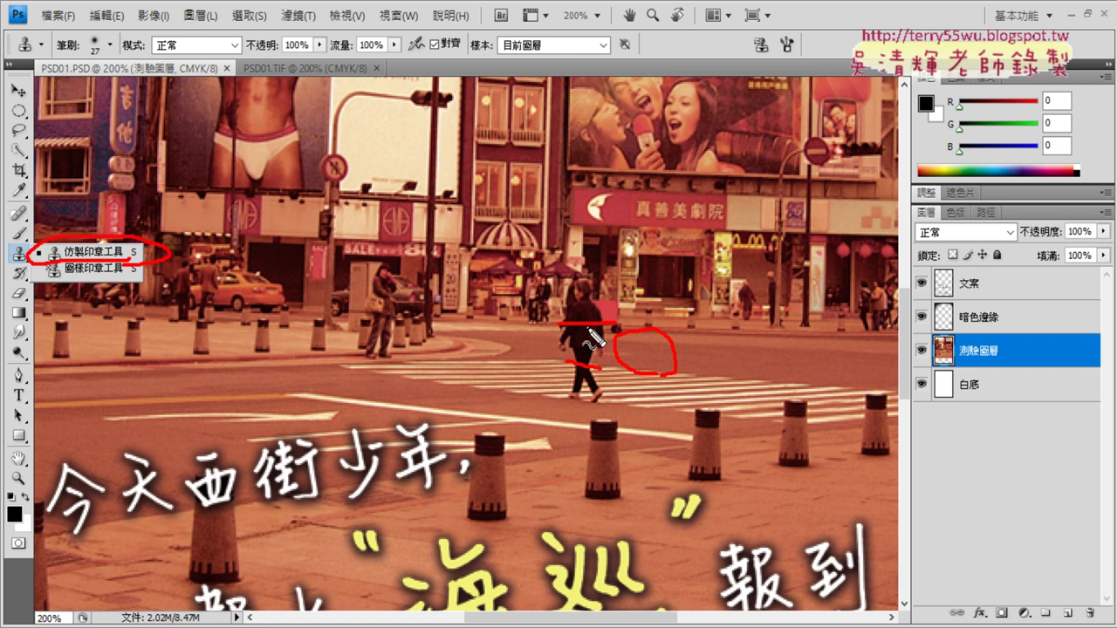
left_click_drag(564, 398, 630, 403)
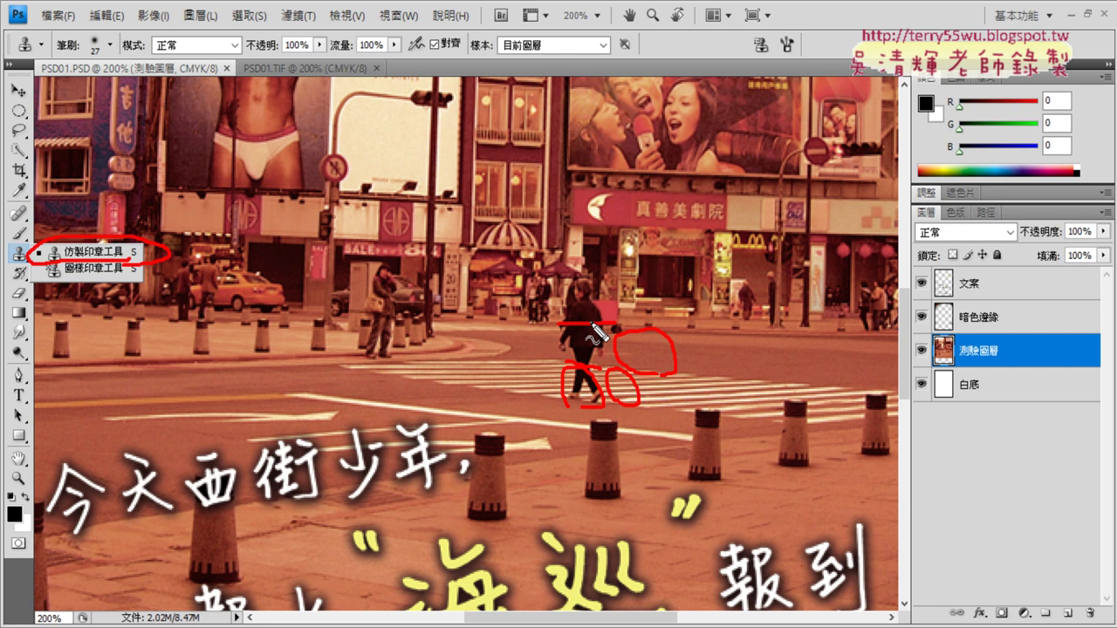
left_click_drag(562, 297, 600, 321)
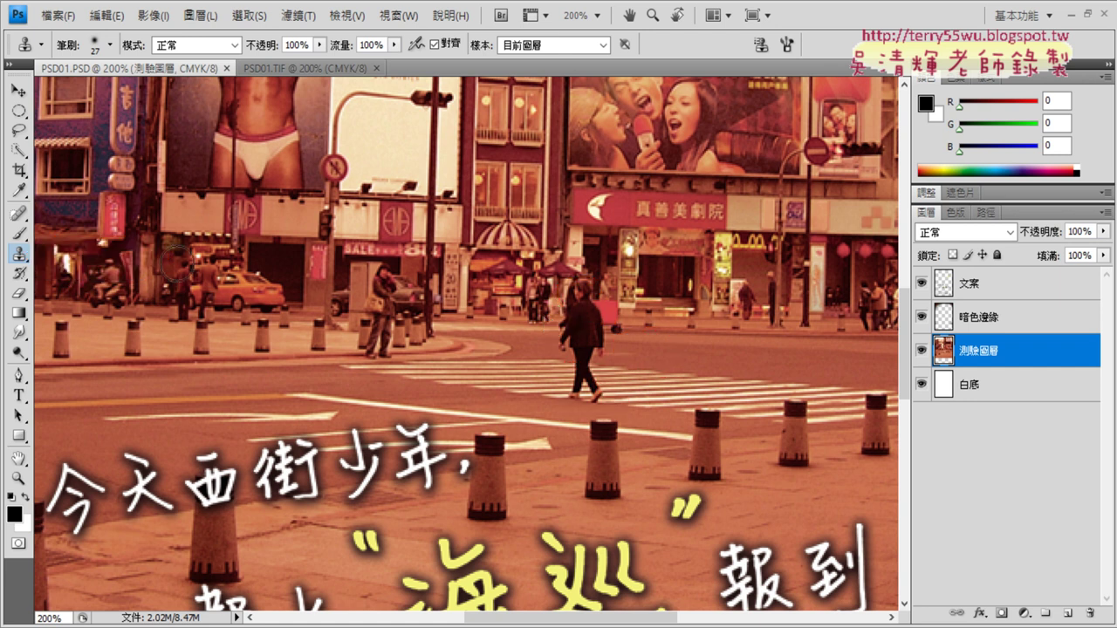
left_click(18, 254)
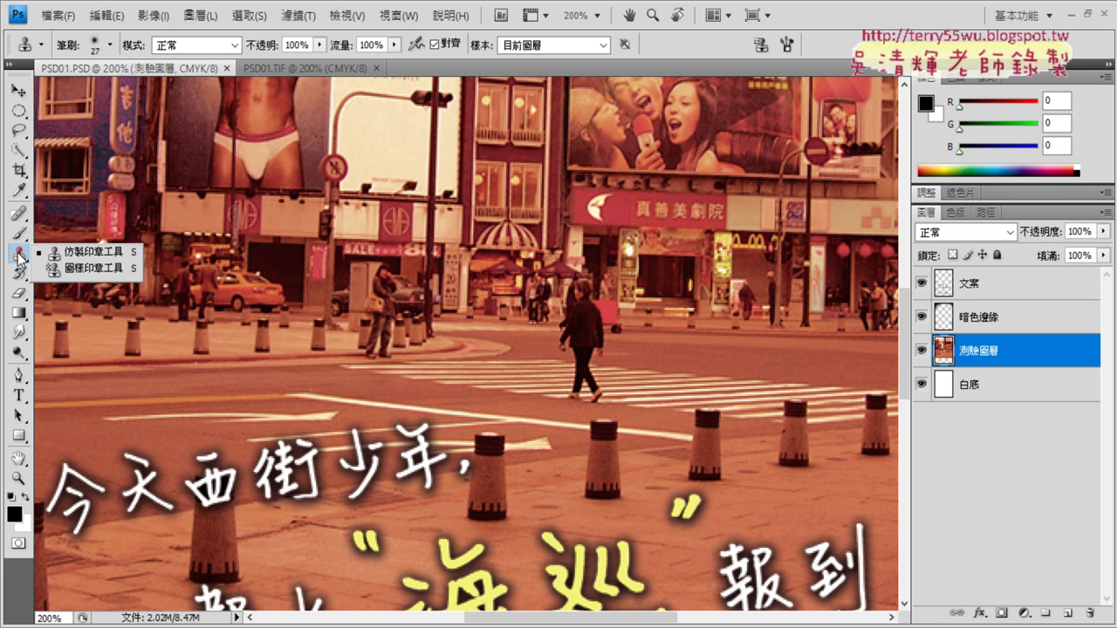
left_click(70, 251)
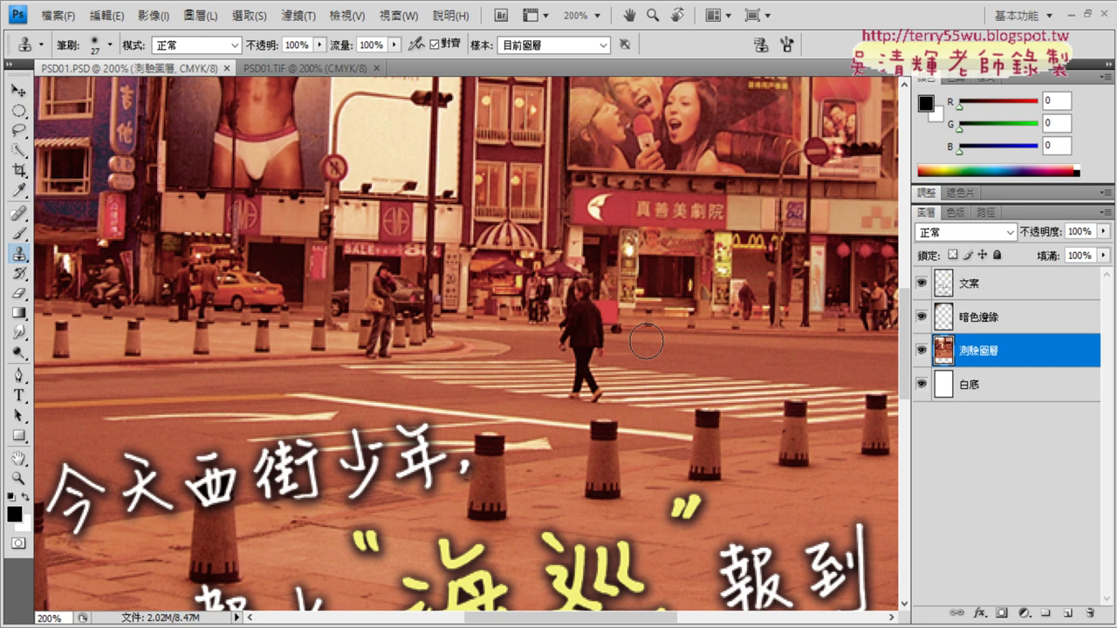
right_click(21, 259)
left_click(101, 254)
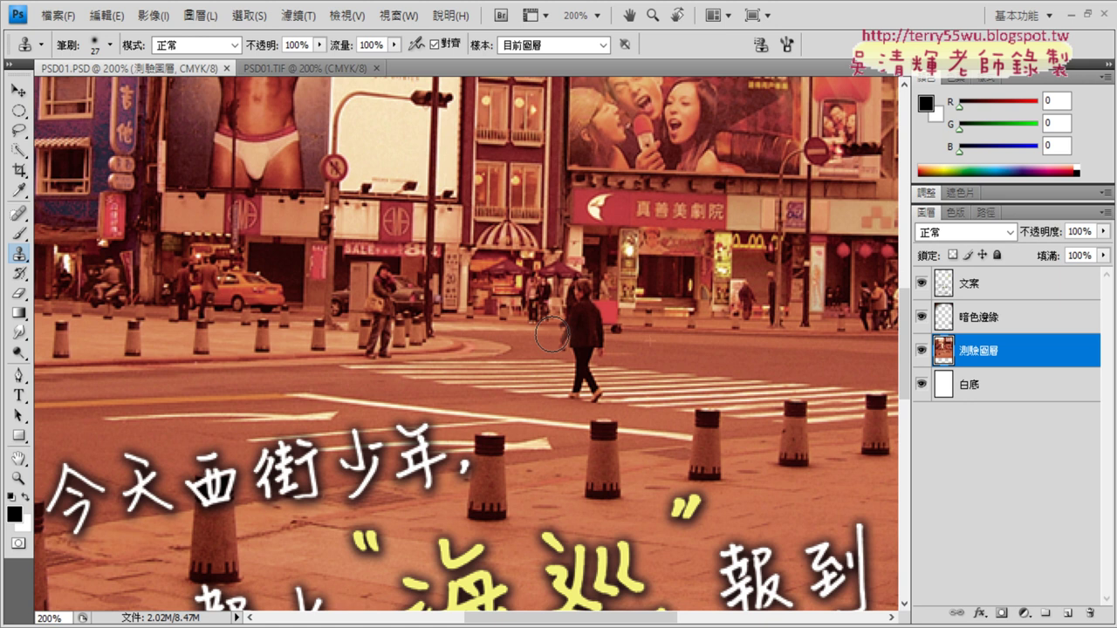
Clone road texture over the walking woman's arm, upper body and legs
left_click_drag(562, 334, 603, 334)
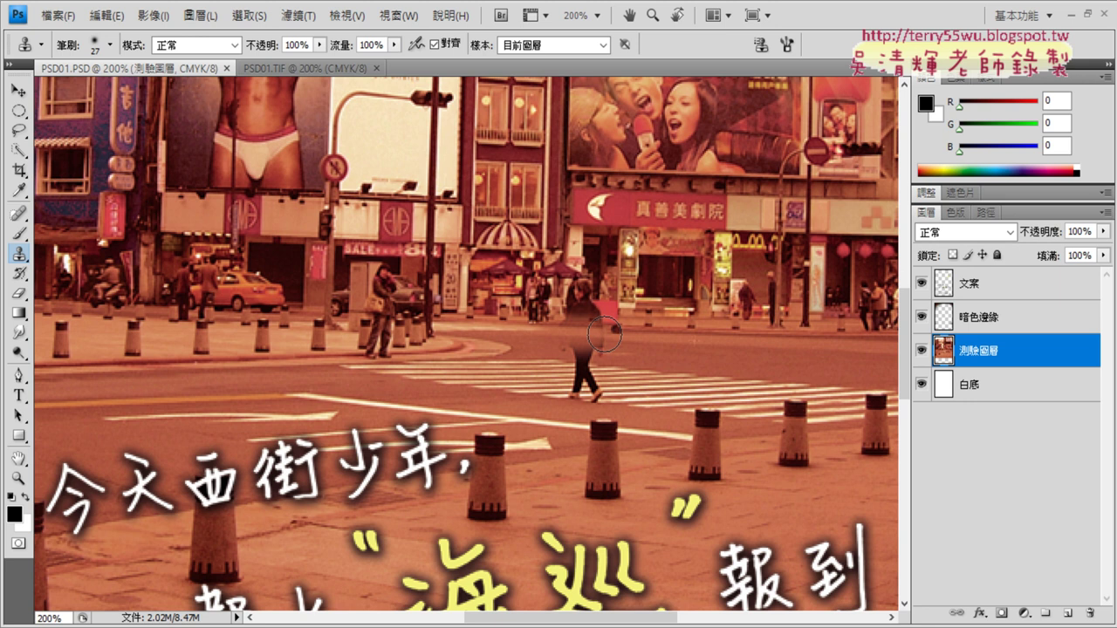
left_click_drag(604, 334, 579, 353)
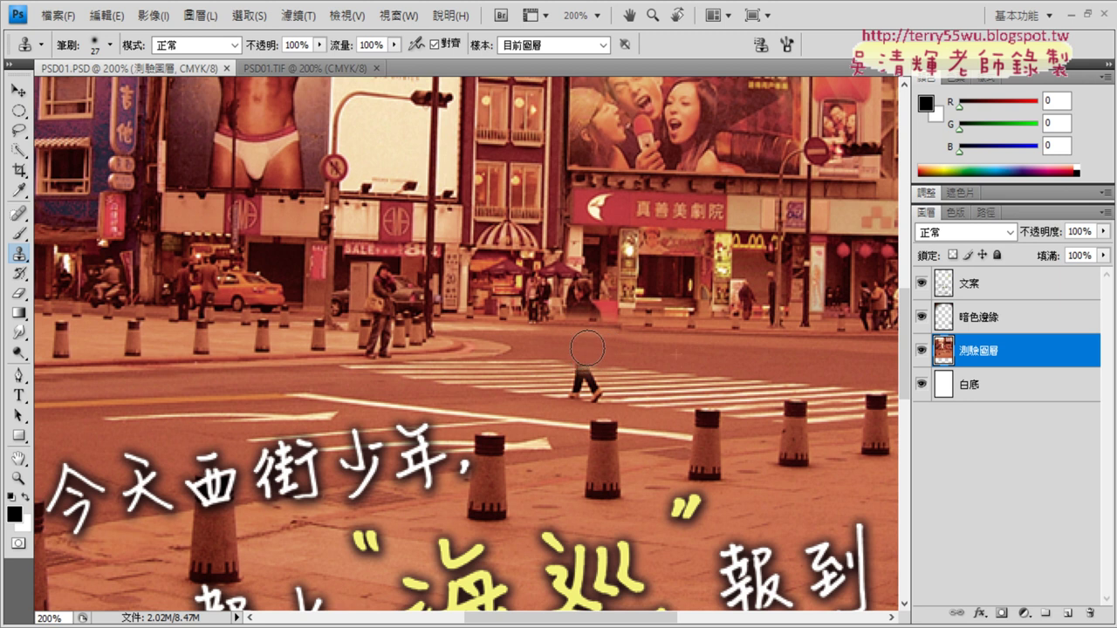
left_click_drag(579, 353, 586, 349)
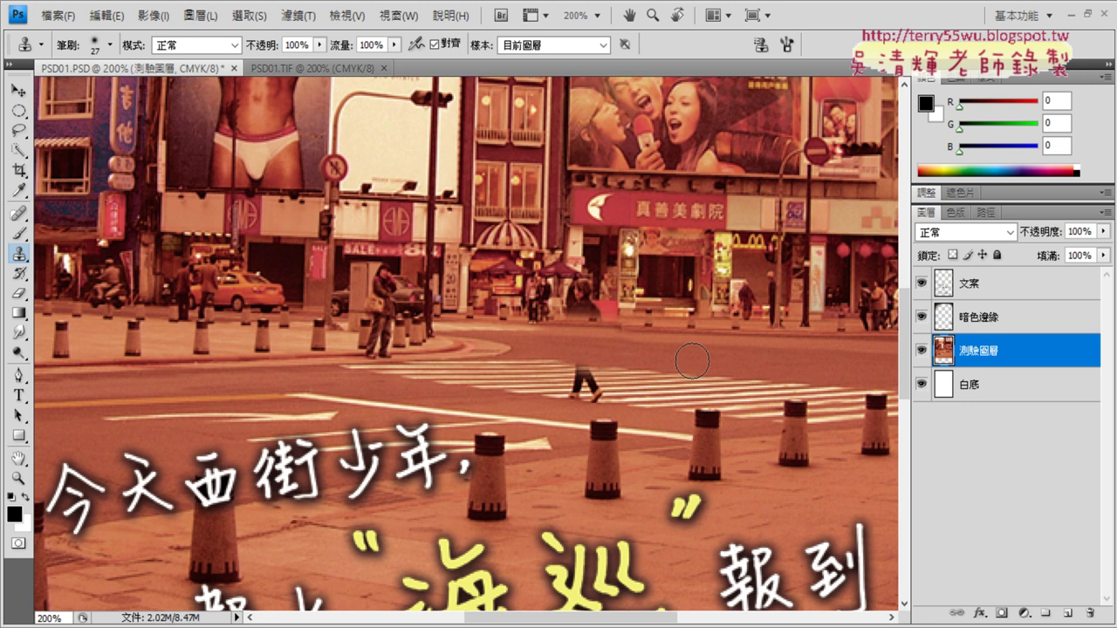
left_click_drag(582, 377, 586, 374)
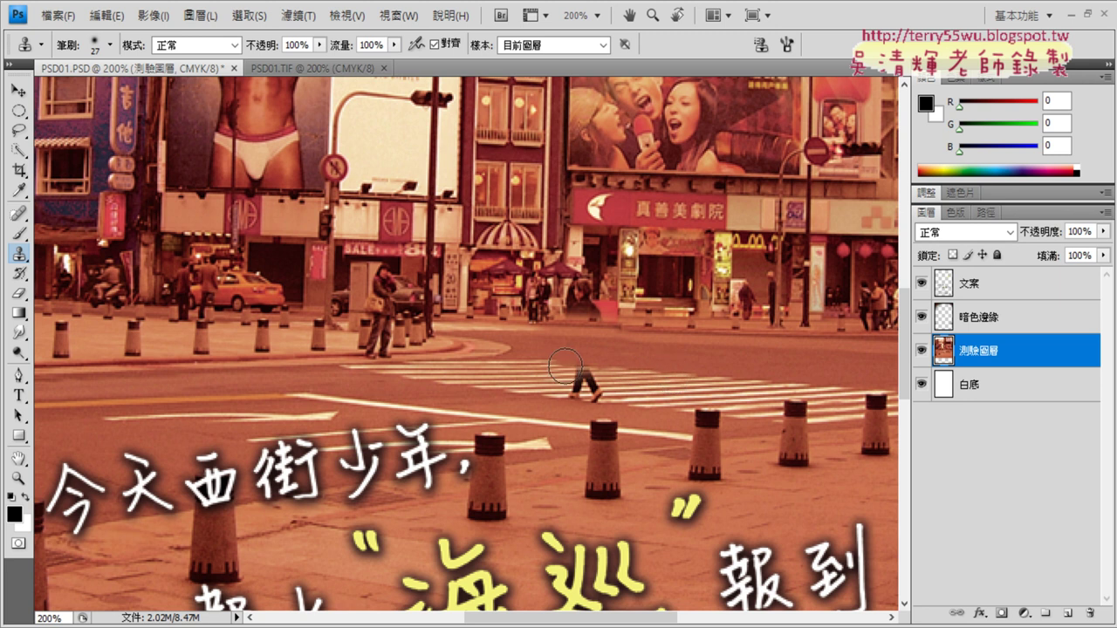
left_click_drag(564, 365, 597, 370)
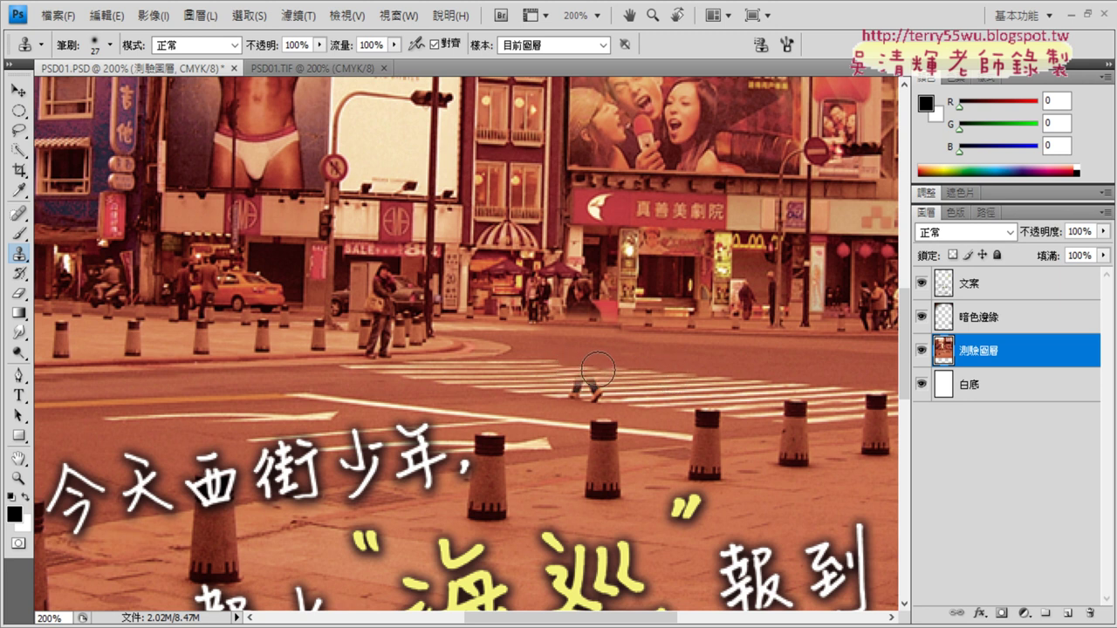
mouse_move(597, 370)
left_mouse_down()
mouse_move(569, 377)
mouse_move(603, 391)
left_mouse_up()
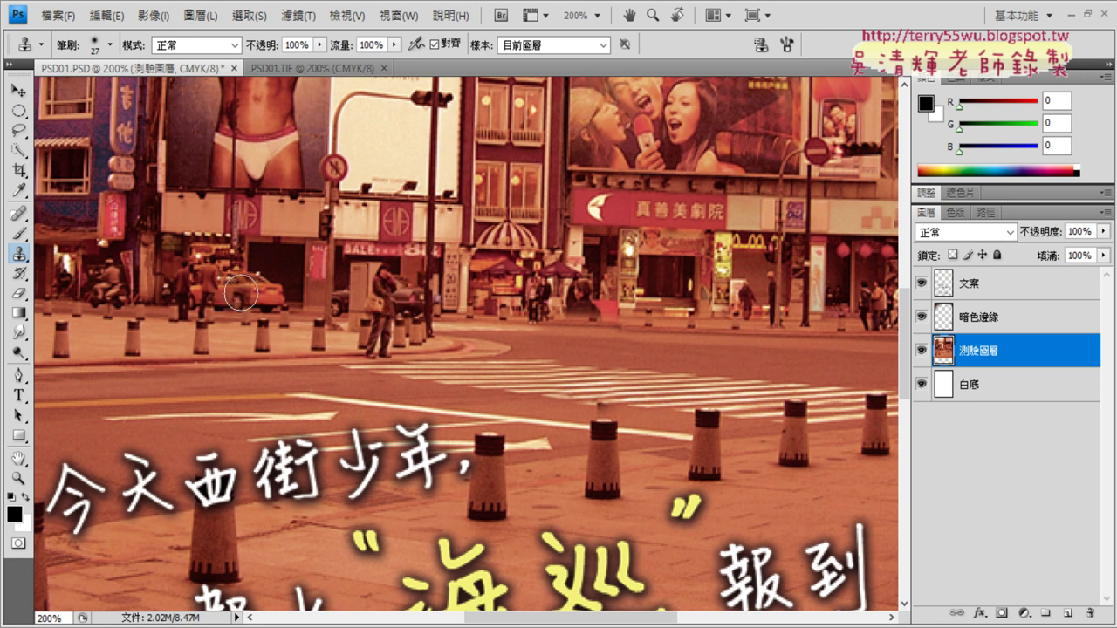
left_click_drag(199, 279, 208, 284)
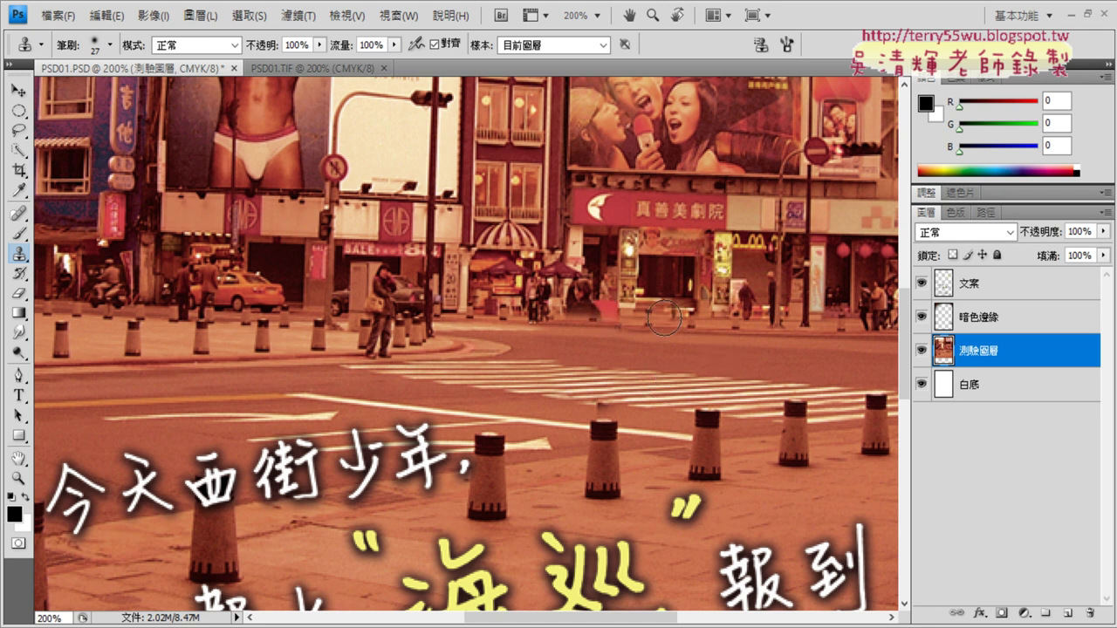
At 400%, try cloning pillar detail over the person by the storefront, then undo it
key("ctrl+plus")
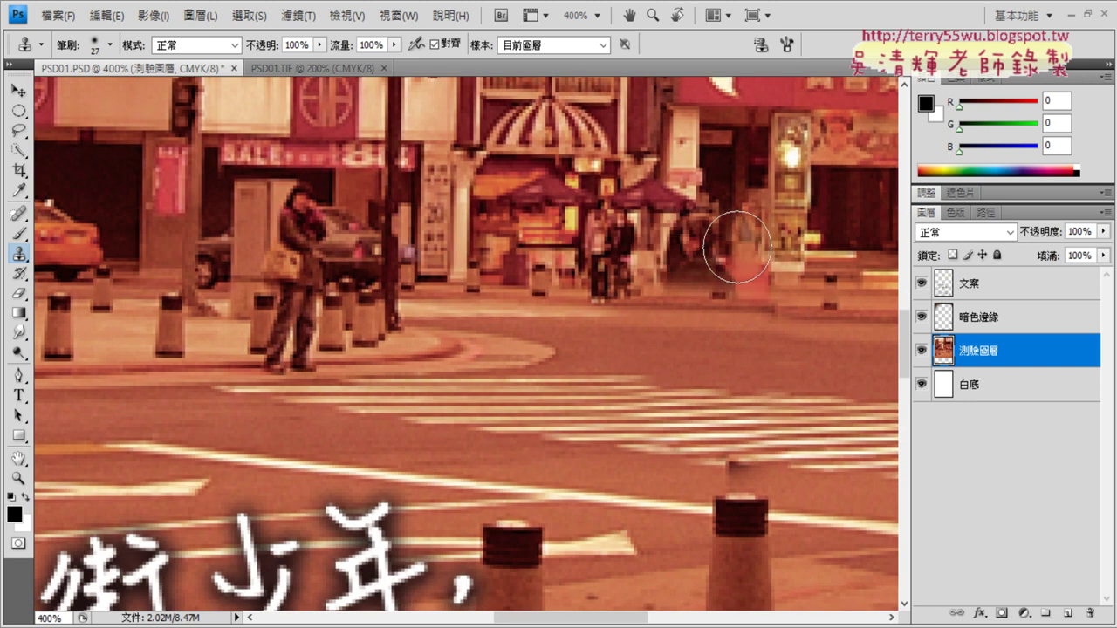
mouse_move(779, 229)
left_mouse_down()
mouse_move(691, 225)
mouse_move(794, 224)
left_mouse_up()
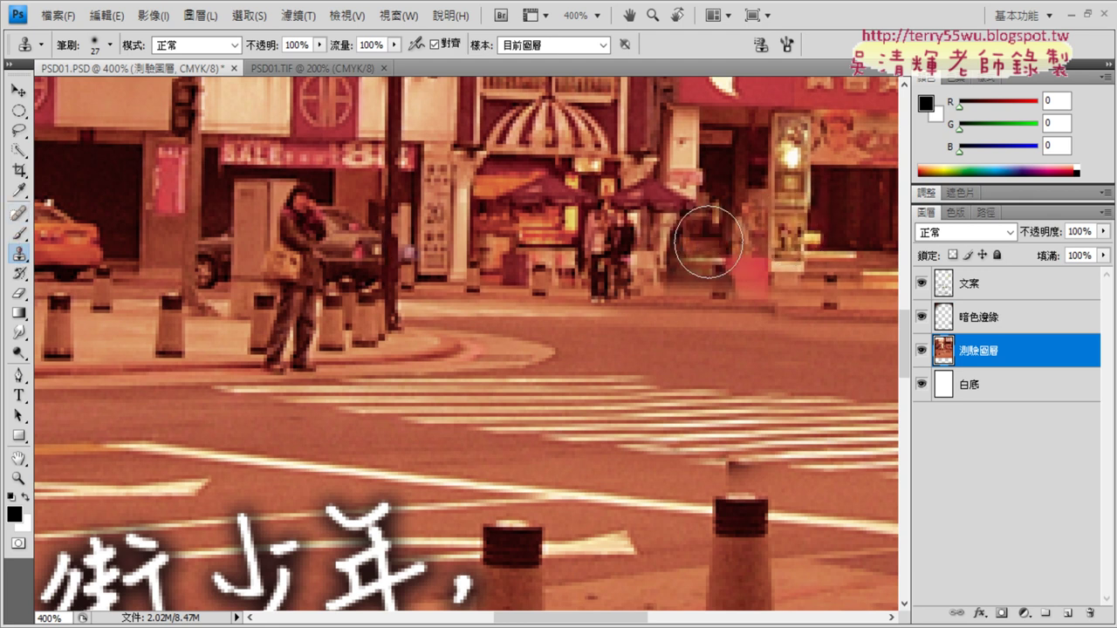
mouse_move(794, 229)
left_mouse_down()
mouse_move(689, 224)
mouse_move(787, 224)
left_mouse_up()
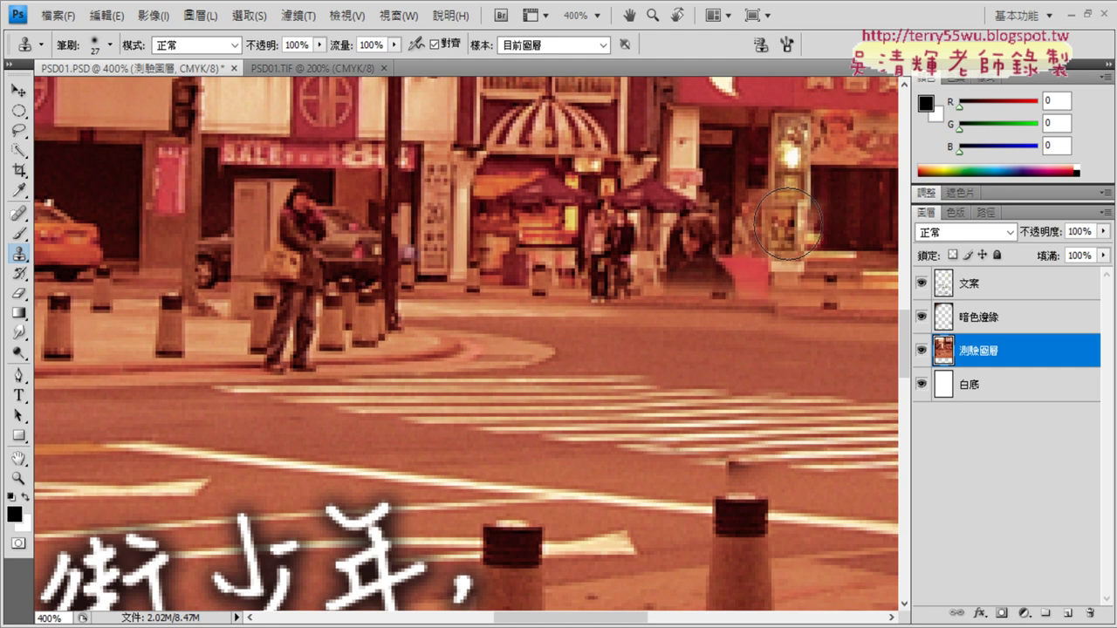
key("ctrl+z")
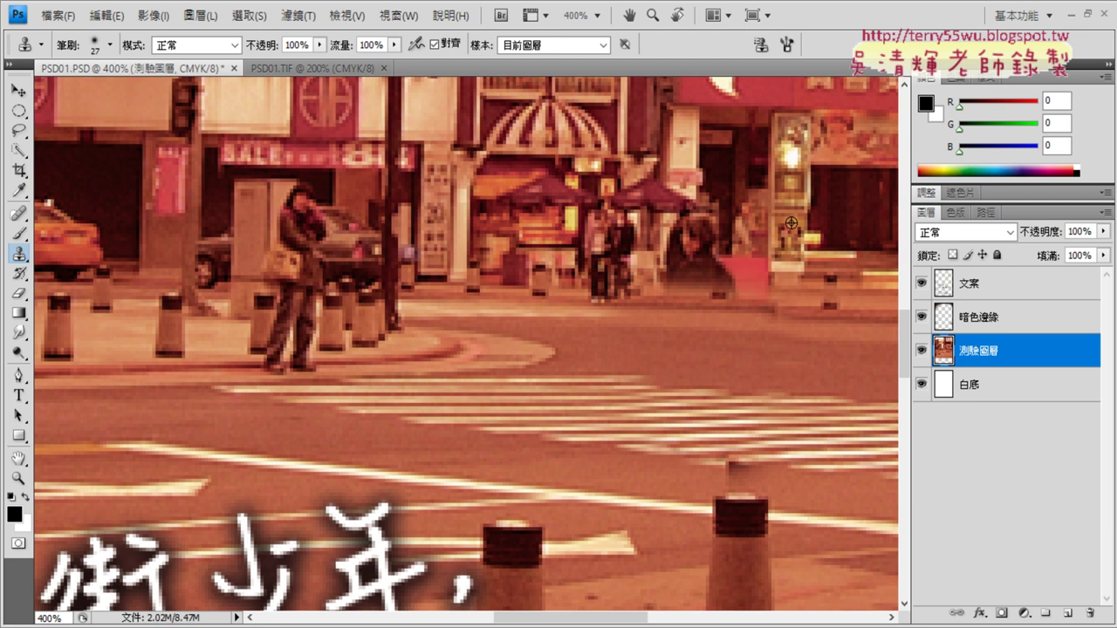
Sample the lit pillar and clone background over the person beside it, undoing the pedestrian strokes
left_click(791, 224, "alt")
mouse_move(757, 223)
left_mouse_down()
mouse_move(710, 212)
mouse_move(677, 225)
left_mouse_up()
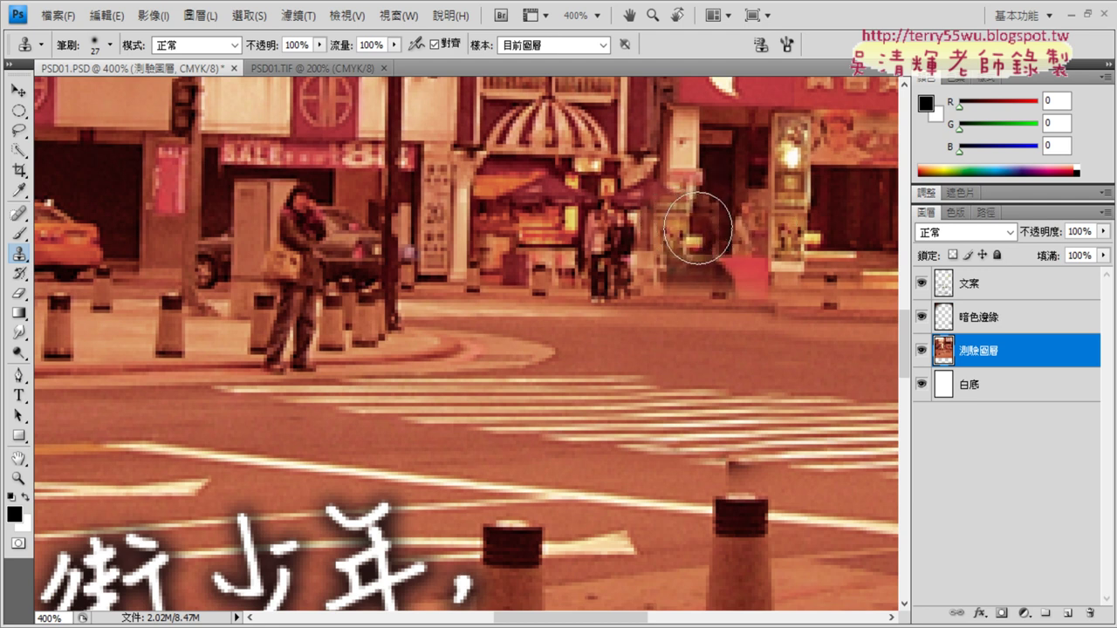
mouse_move(698, 229)
left_mouse_down()
mouse_move(681, 237)
mouse_move(696, 269)
mouse_move(707, 266)
left_mouse_up()
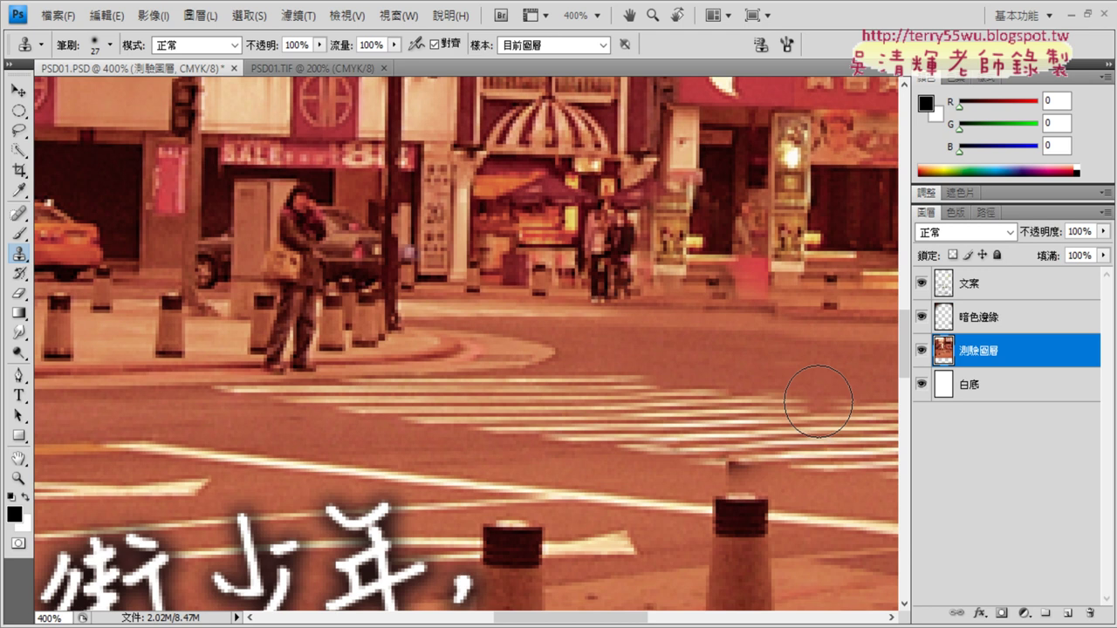
left_click_drag(610, 219, 619, 230)
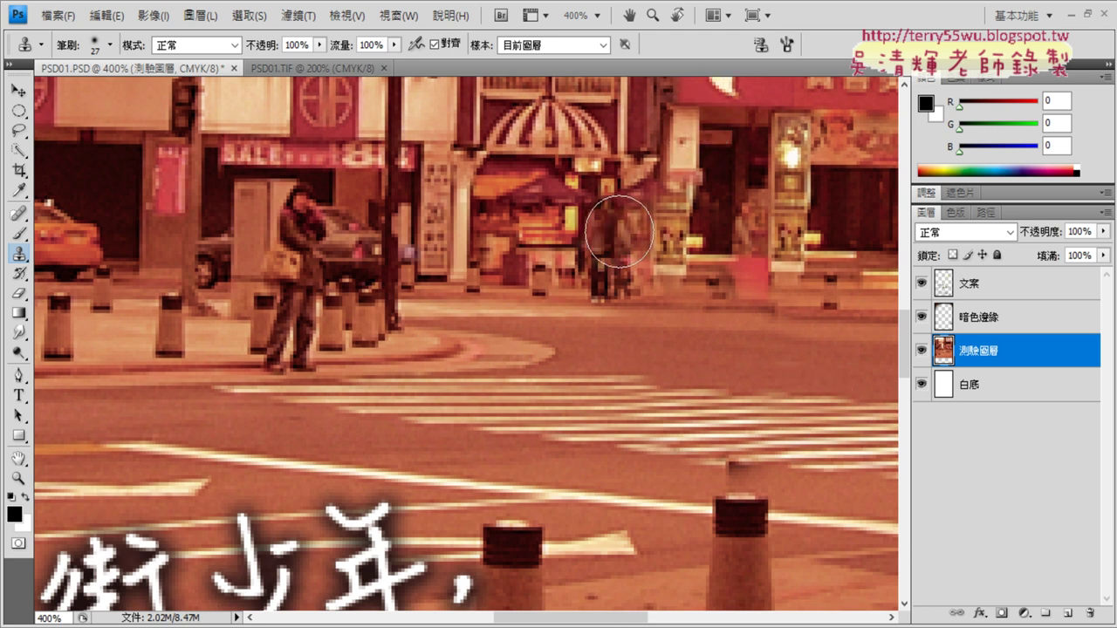
key("ctrl+z")
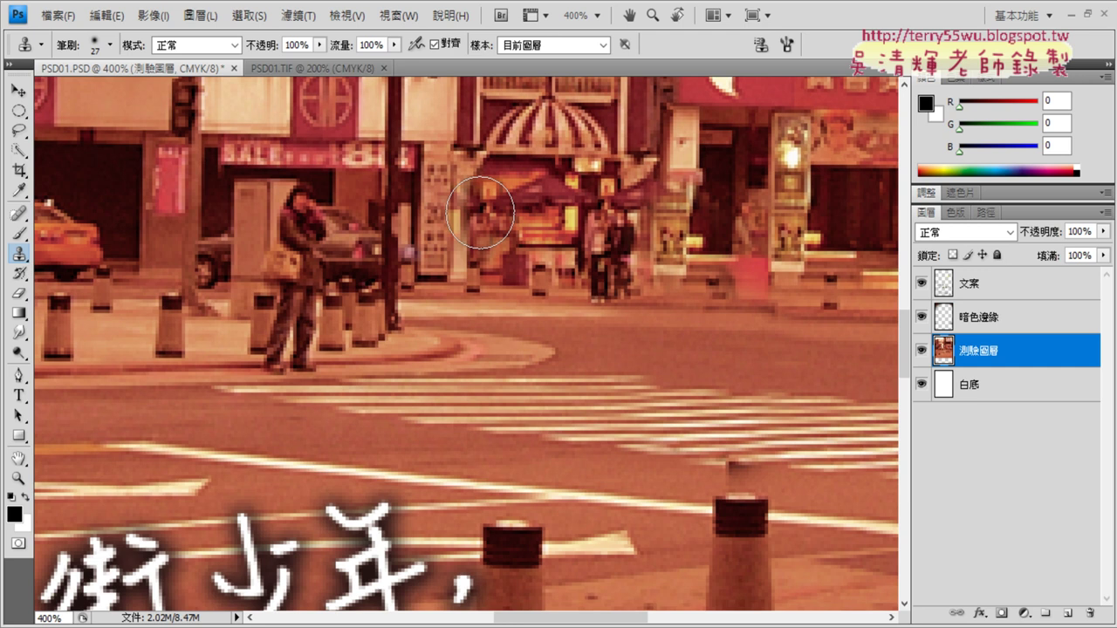
Resample from the kiosk and clone its texture over the two pedestrians by the stall
key("alt")
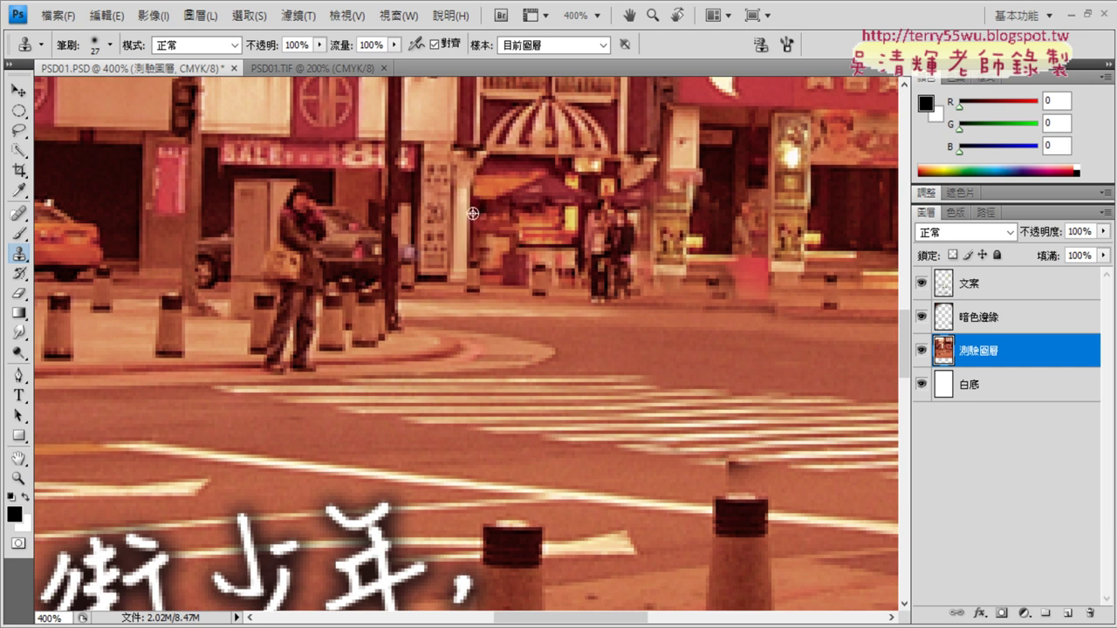
left_click(472, 213, "alt")
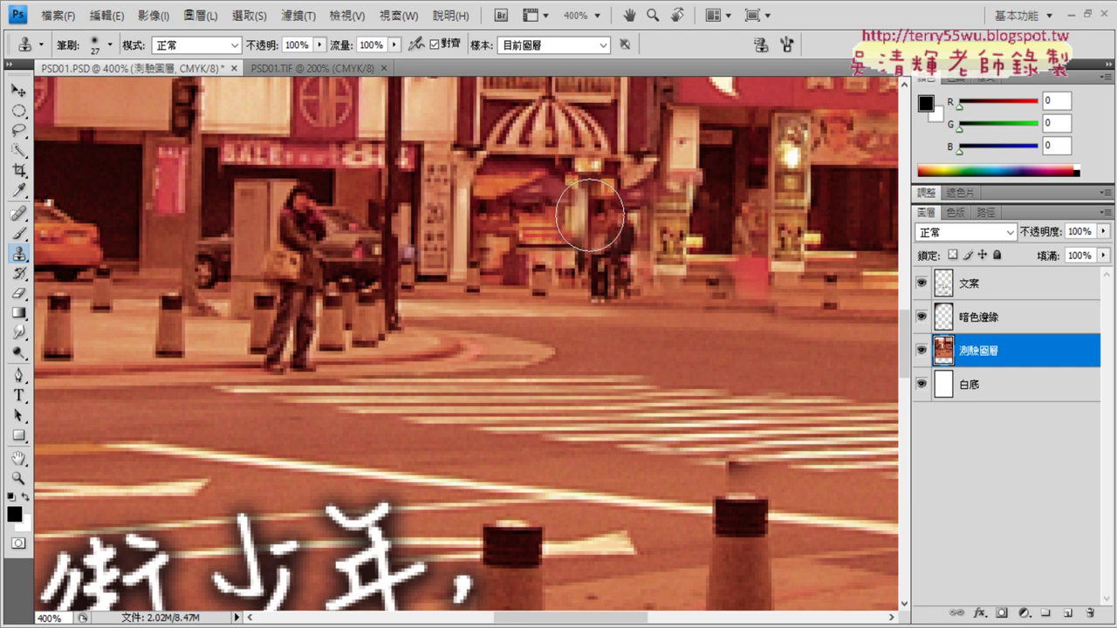
mouse_move(590, 214)
left_mouse_down()
mouse_move(623, 236)
mouse_move(602, 268)
mouse_move(615, 279)
mouse_move(593, 275)
mouse_move(611, 288)
mouse_move(602, 280)
left_mouse_up()
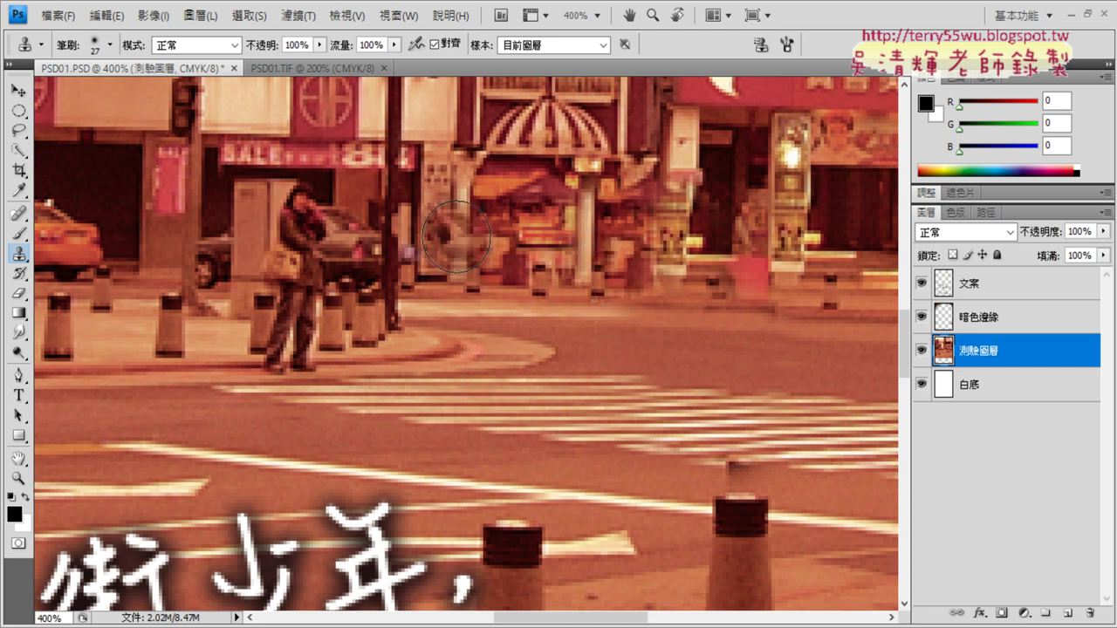
mouse_move(455, 238)
left_mouse_down()
mouse_move(513, 216)
mouse_move(488, 249)
left_mouse_up()
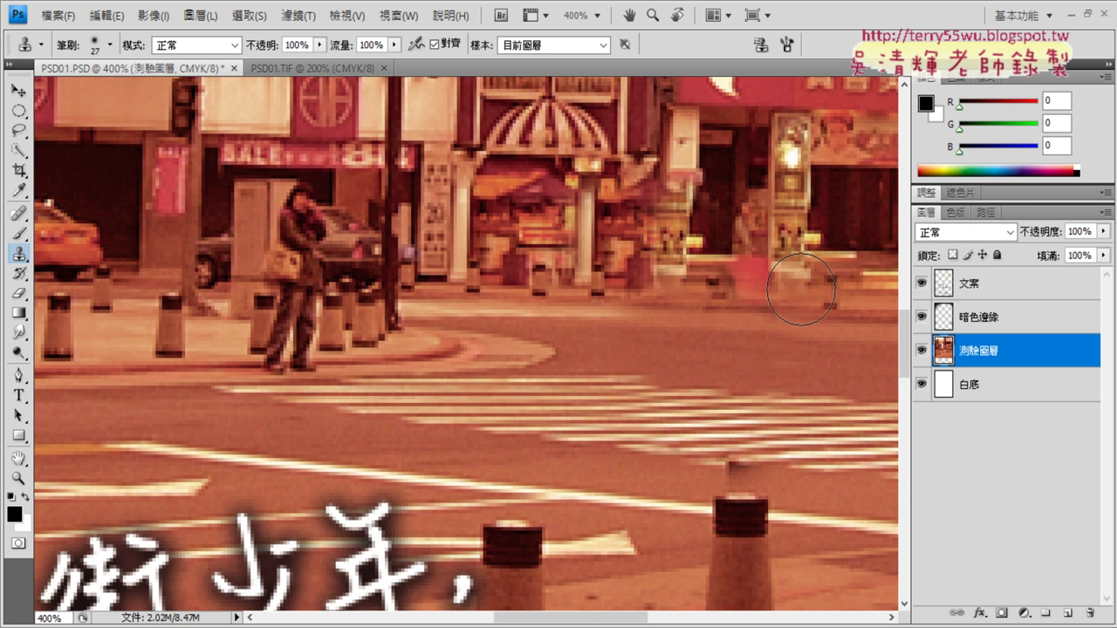
Zoom back out and stamp one more cloned patch on the street
scroll(801, 291, "down", 1)
scroll(800, 291, "down", 1)
scroll(800, 292, "down", 1)
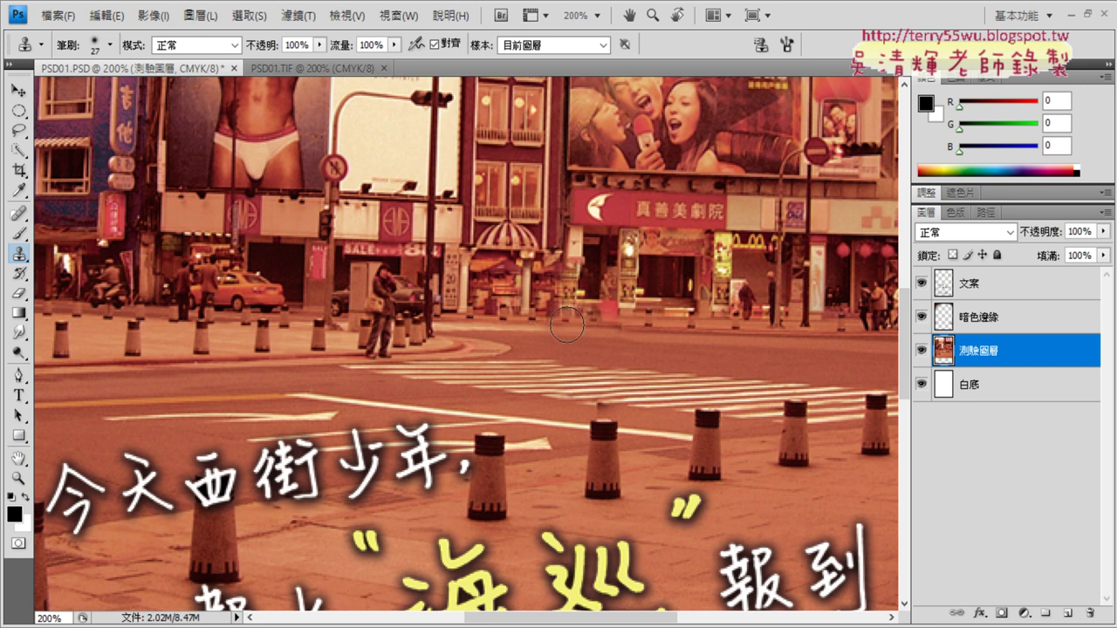
left_click(813, 311)
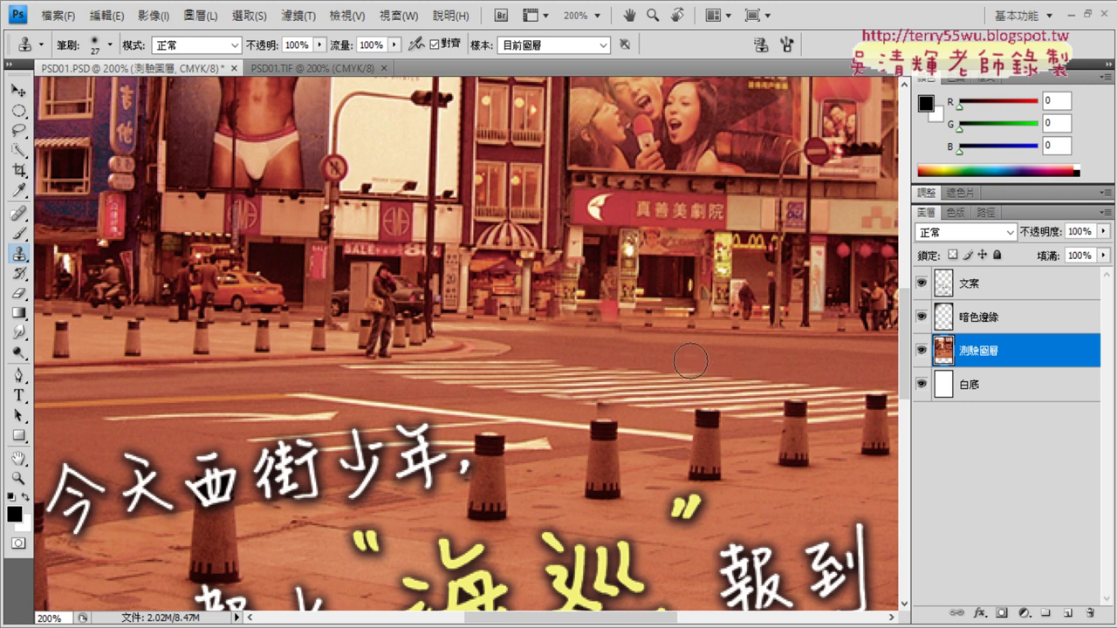
Close PSD01.PSD without saving, reopen it via File > Open As, and zoom in on 測驗圖層
left_click(235, 67)
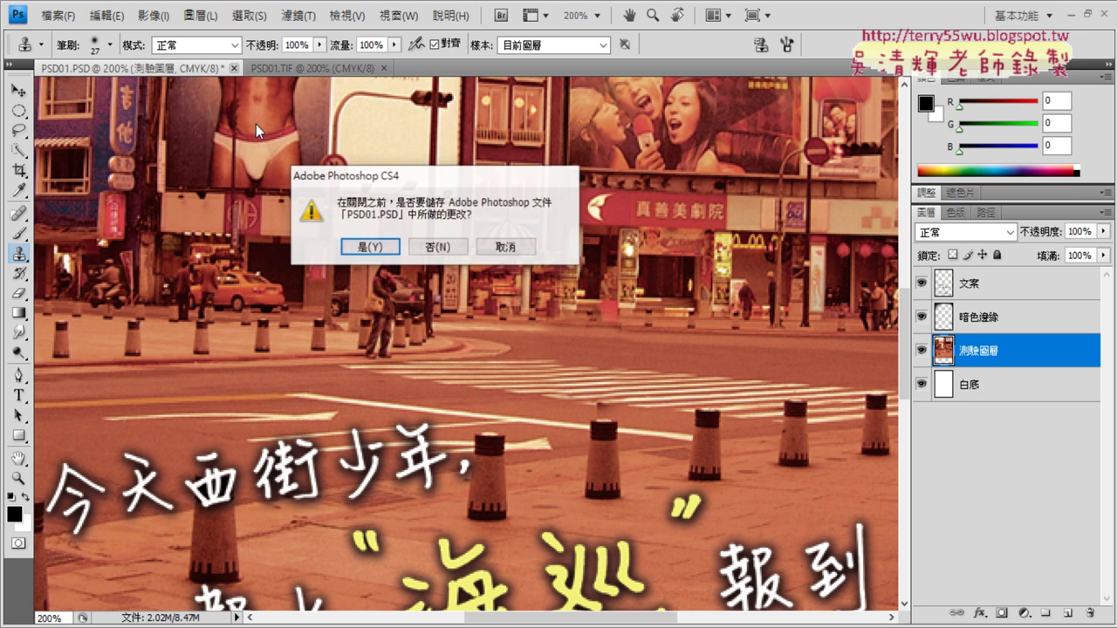
left_click(436, 247)
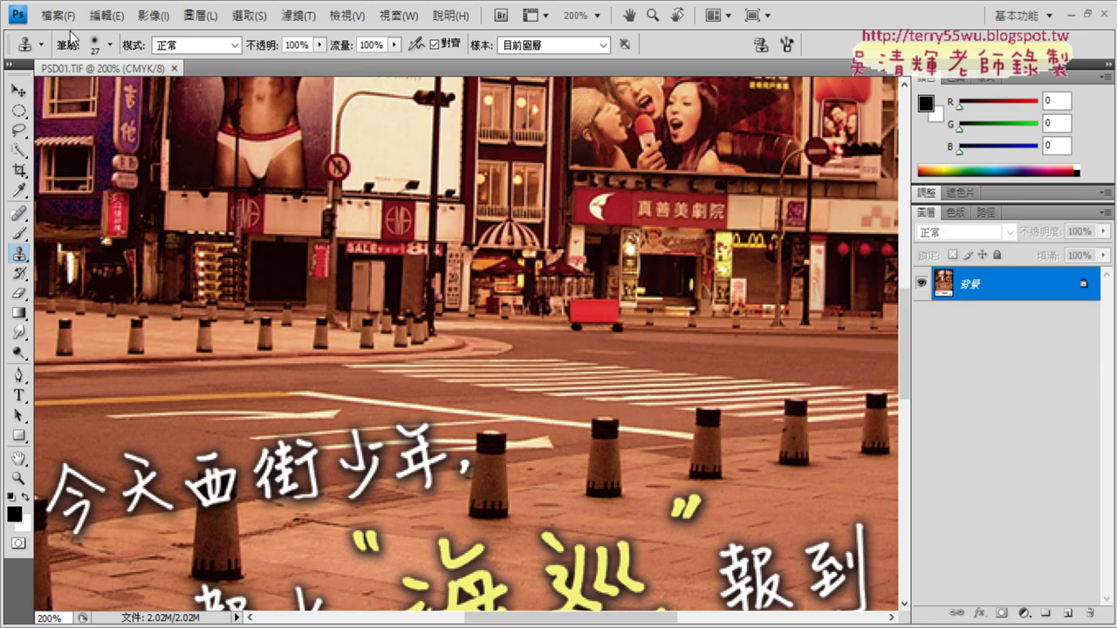
left_click(58, 15)
left_click(75, 84)
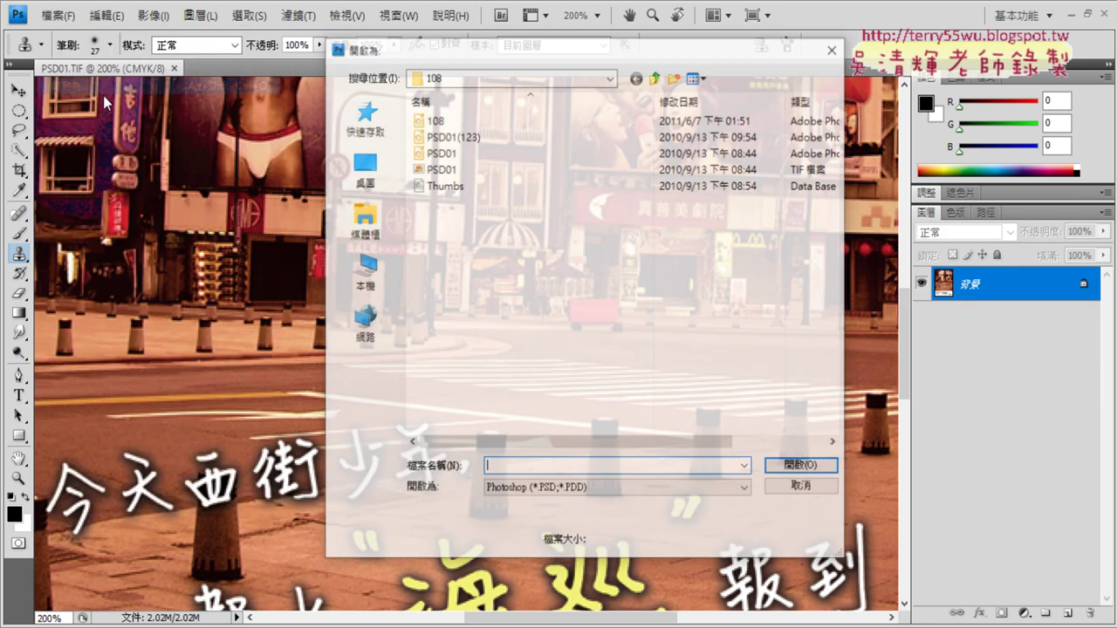
double_click(454, 153)
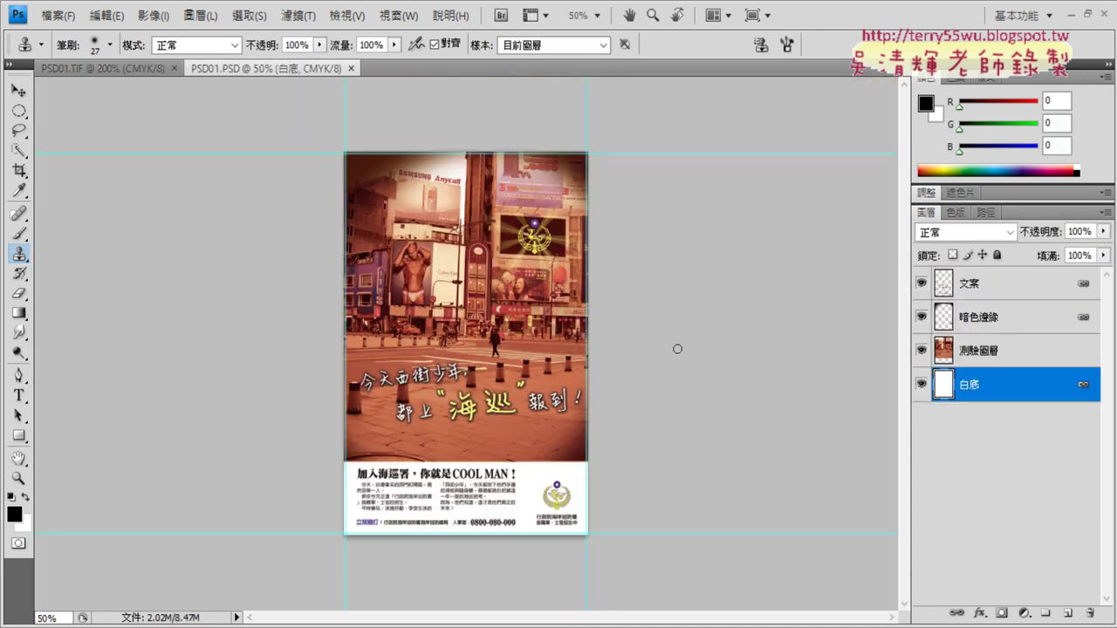
left_click(990, 353)
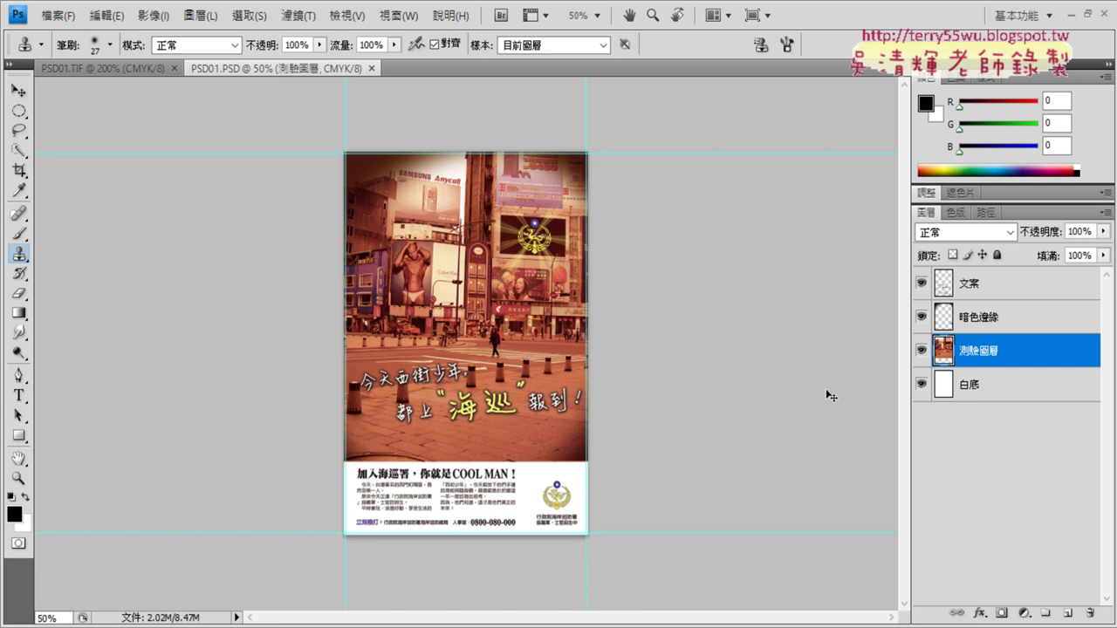
key("ctrl+plus")
key("ctrl+plus")
key("ctrl+plus")
key("ctrl+plus")
key("ctrl+plus")
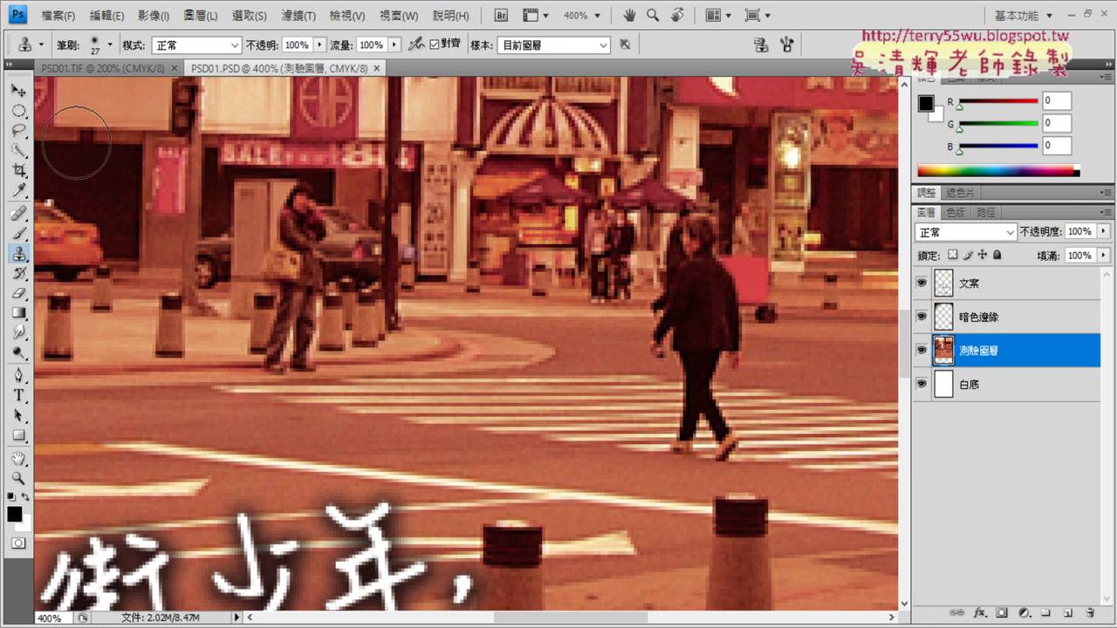
Set up the Lasso Tool in New Selection mode with a 3 px feather
left_click(23, 132)
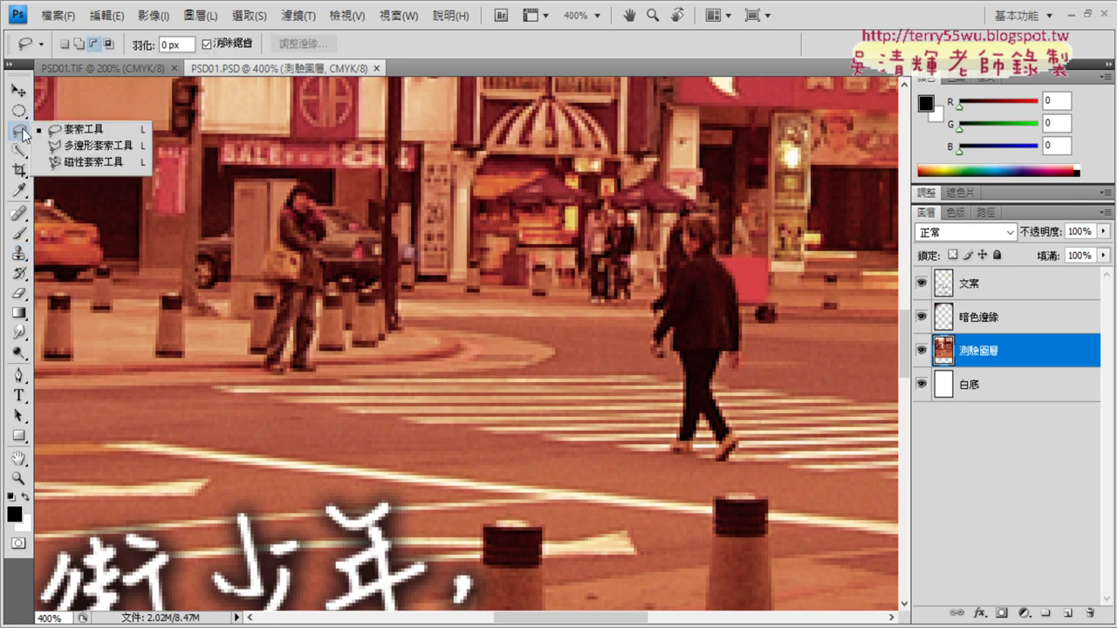
left_click(79, 132)
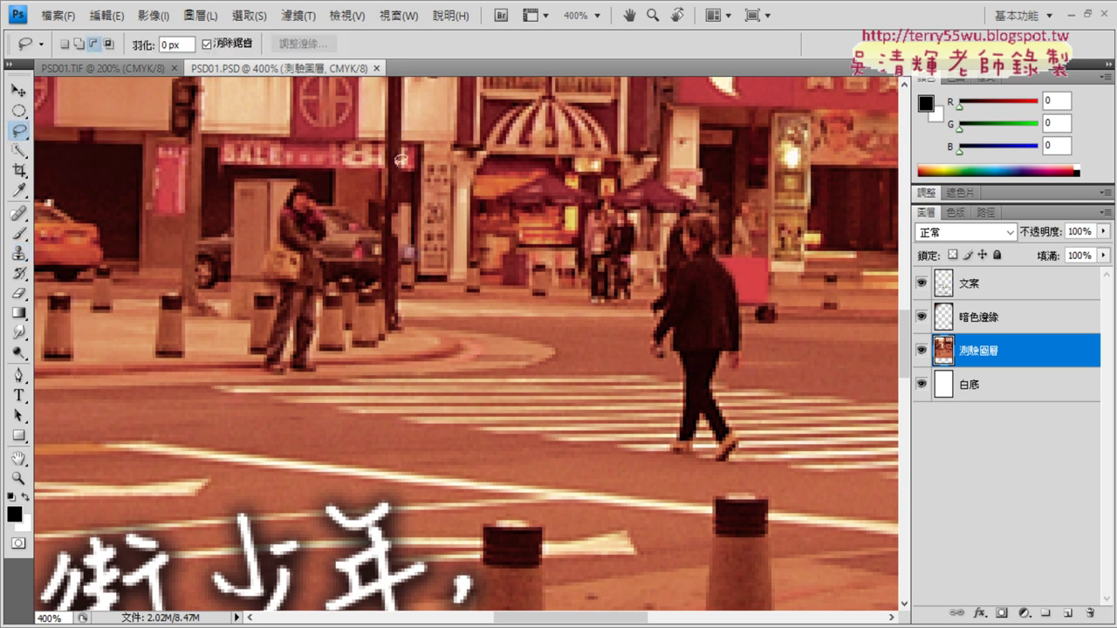
left_click(63, 46)
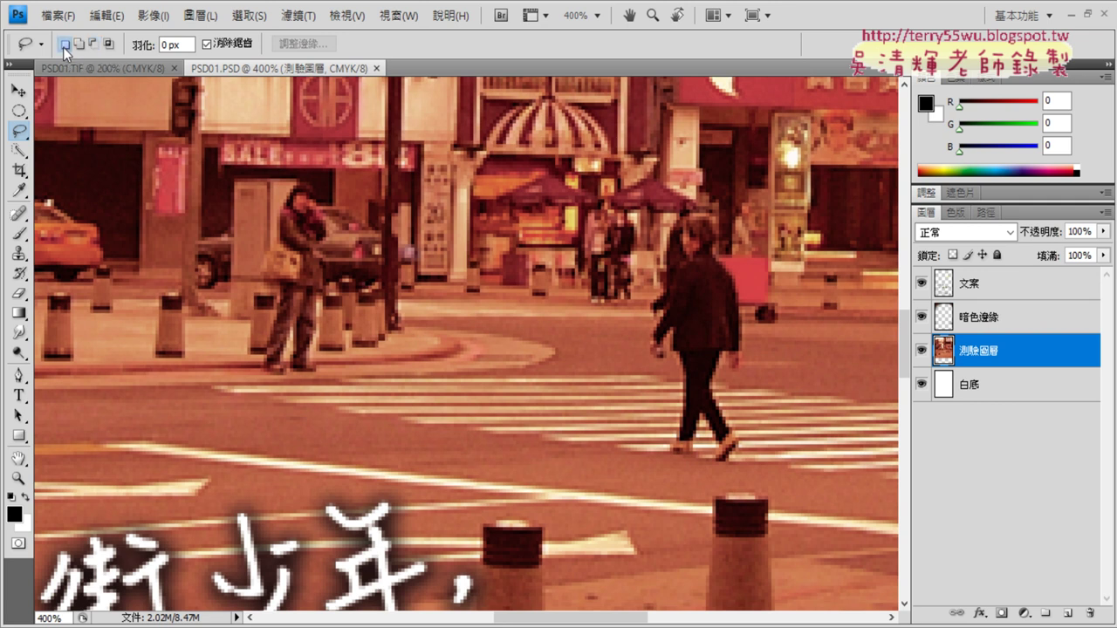
double_click(168, 45)
type("3")
Lasso the road right of the woman and copy it via Layer via Copy onto 圖層 1
mouse_move(771, 385)
left_mouse_down()
mouse_move(816, 389)
mouse_move(855, 367)
left_mouse_up()
mouse_move(761, 325)
left_mouse_down()
mouse_move(754, 346)
mouse_move(792, 347)
left_mouse_up()
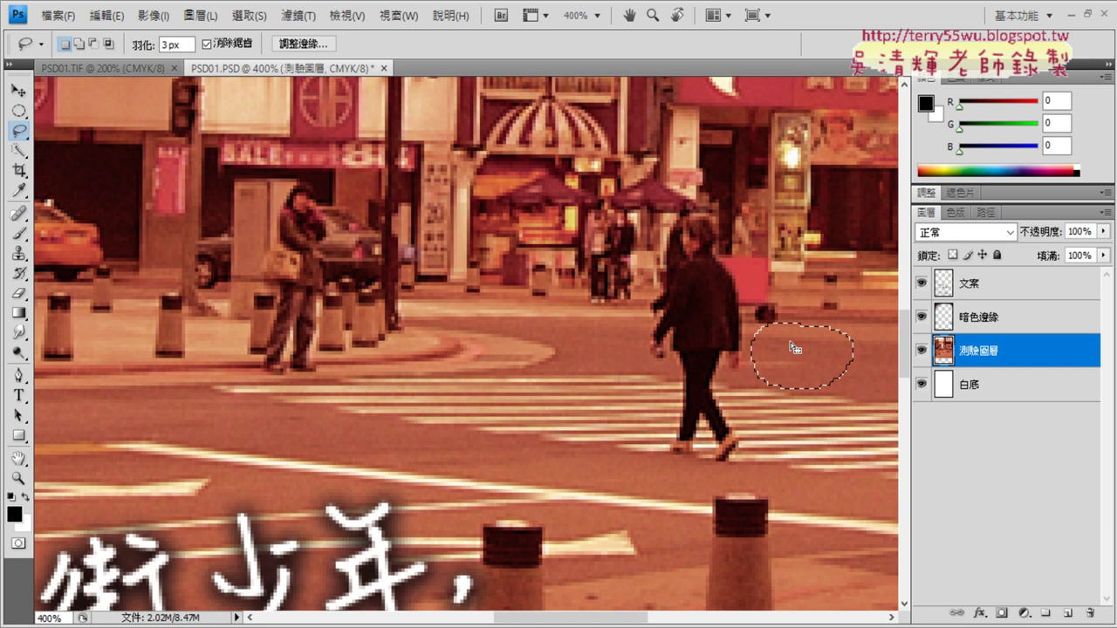
right_click(790, 346)
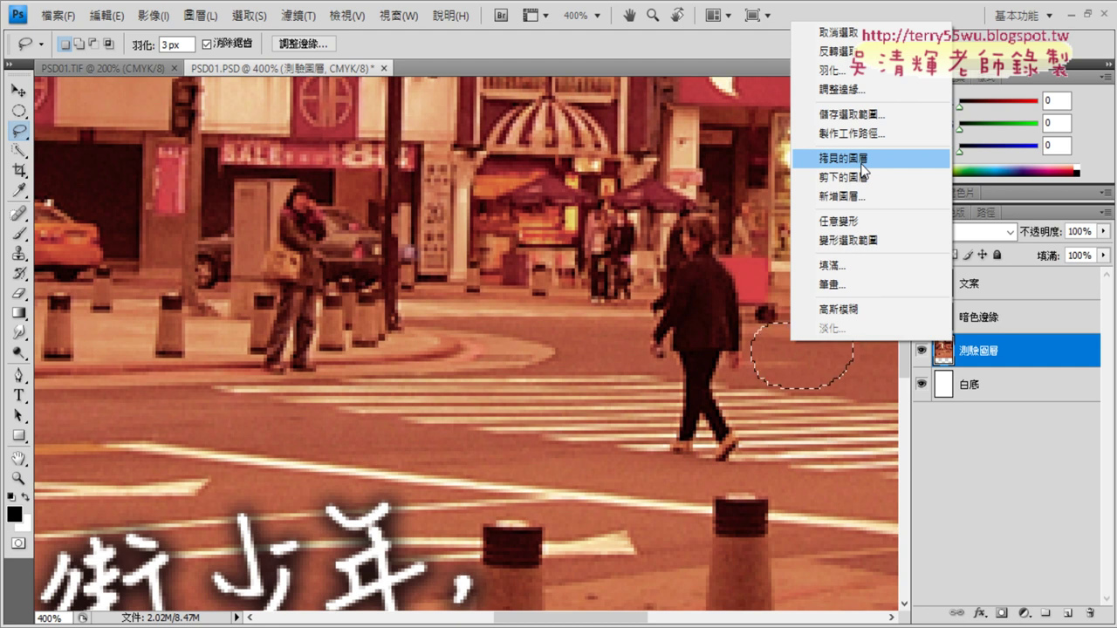
left_click(862, 159)
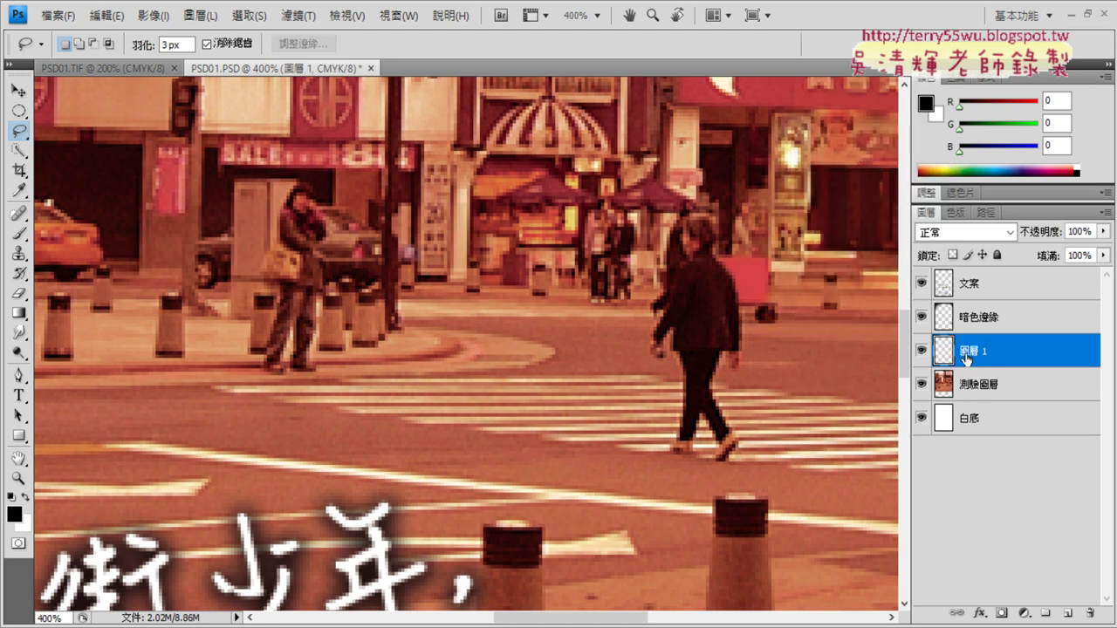
Move the 圖層 1 road patch over the woman's torso, then lasso crosswalk stripes beside her legs
left_click(18, 90)
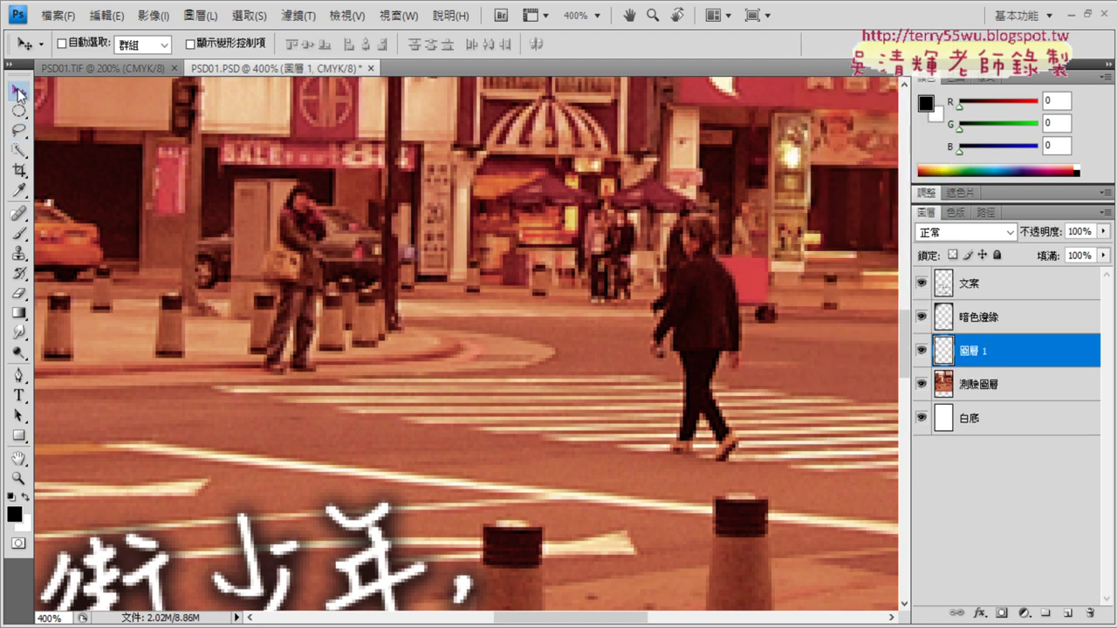
left_click_drag(789, 364, 687, 353)
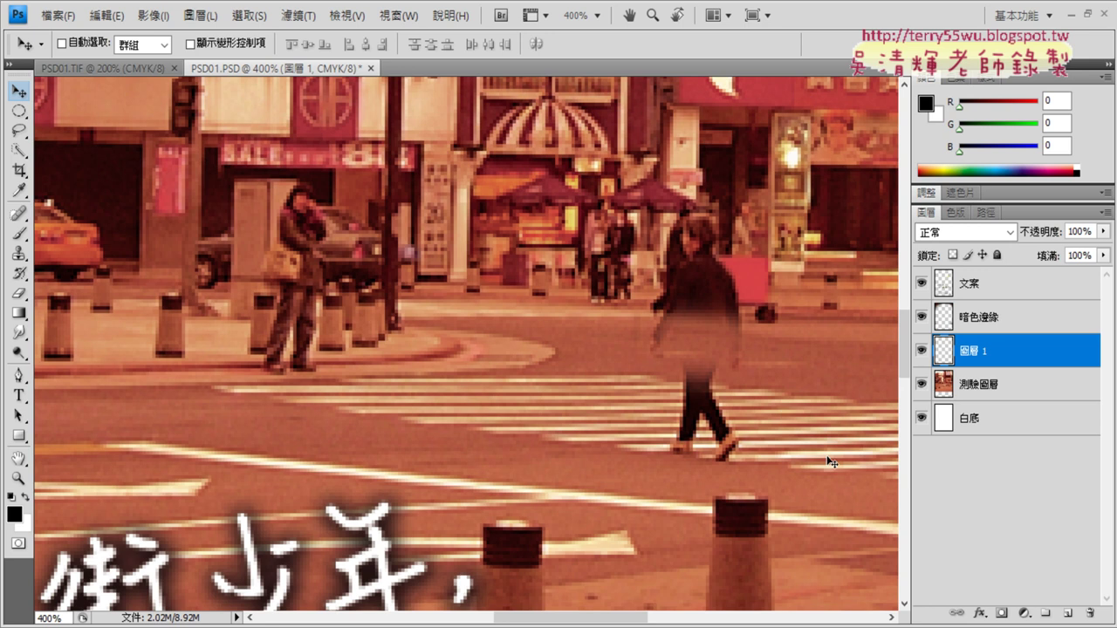
left_click(17, 130)
left_click(58, 131)
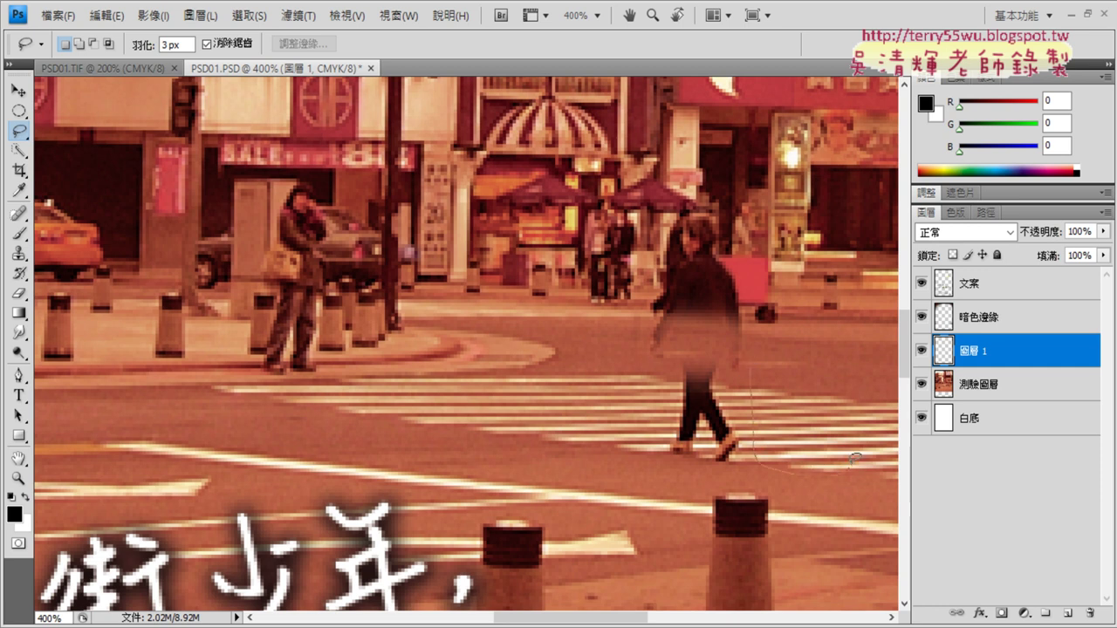
left_click_drag(854, 368, 754, 365)
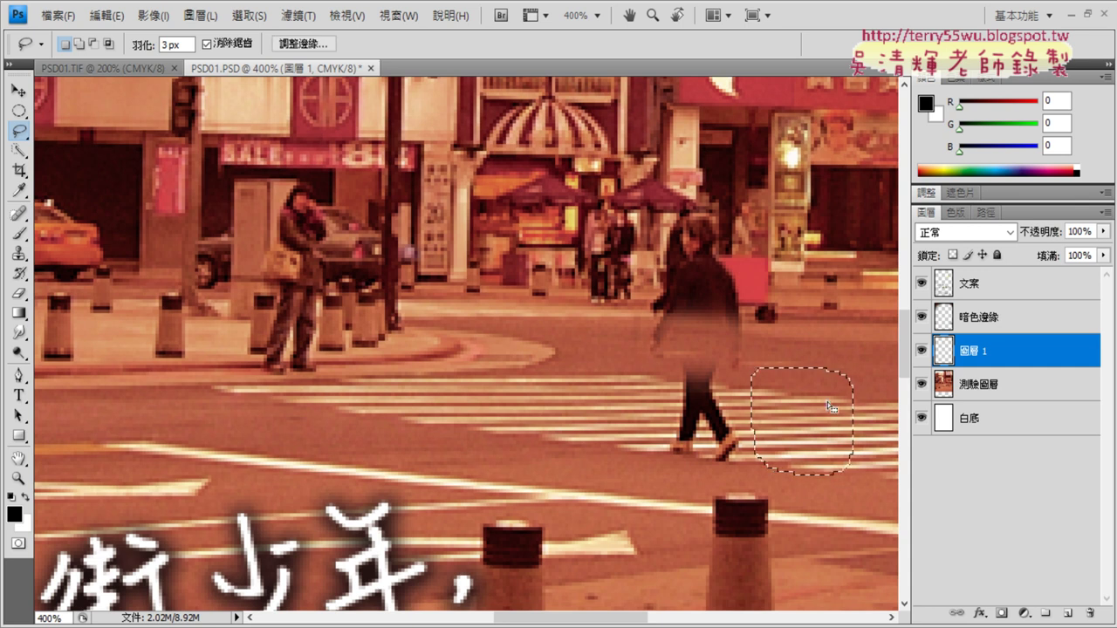
Copy the feathered crosswalk selection to a new layer, 圖層 2, redoing it after one undo
right_click(800, 409)
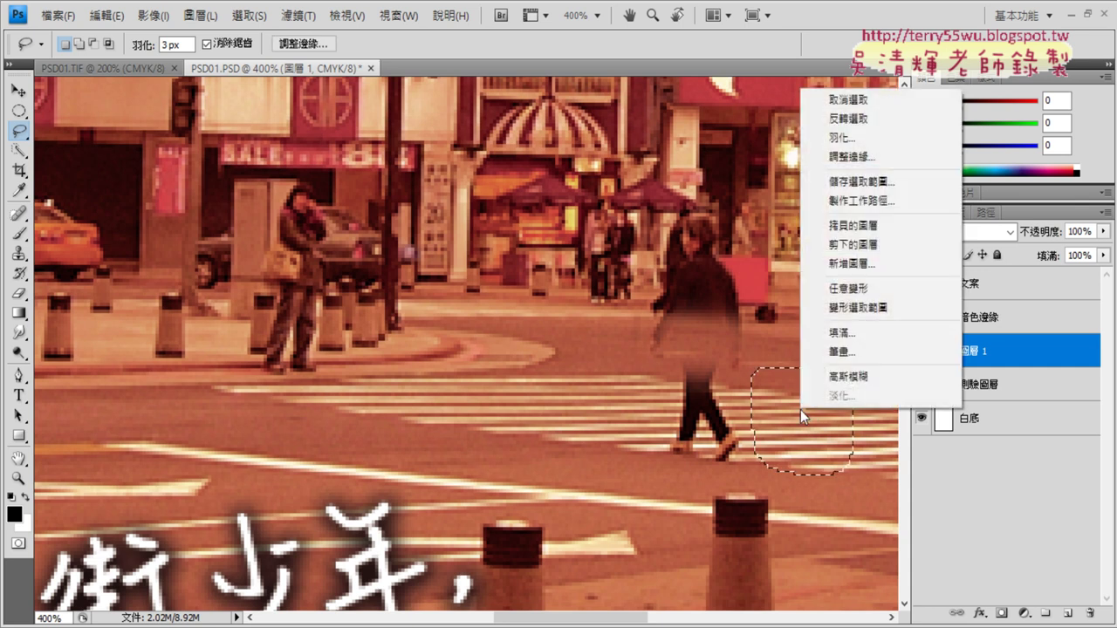
left_click(864, 224)
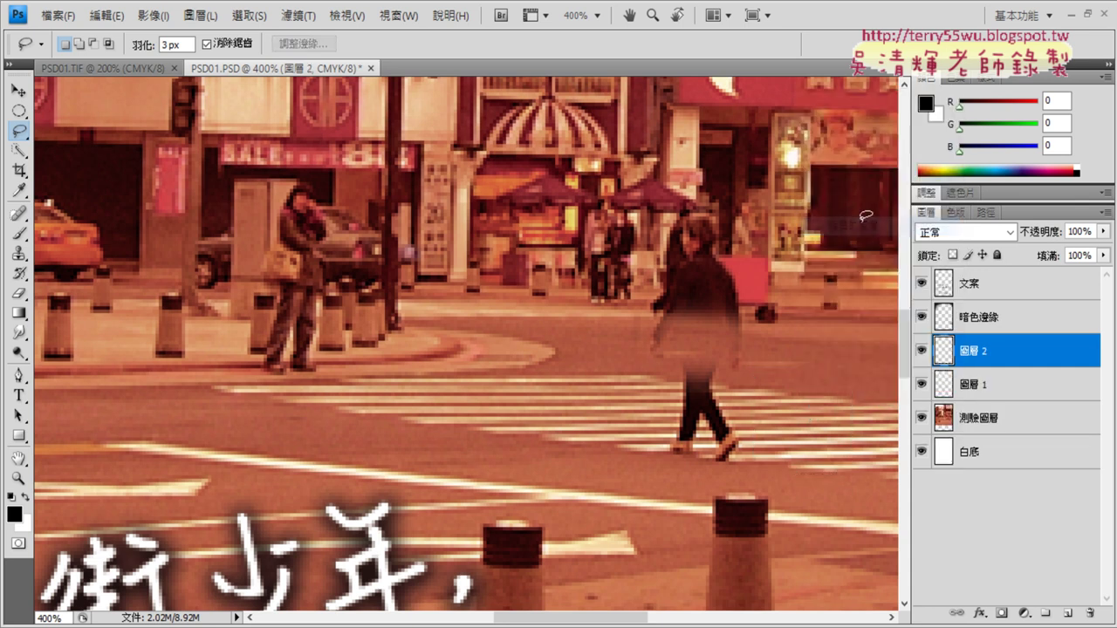
left_click(18, 90)
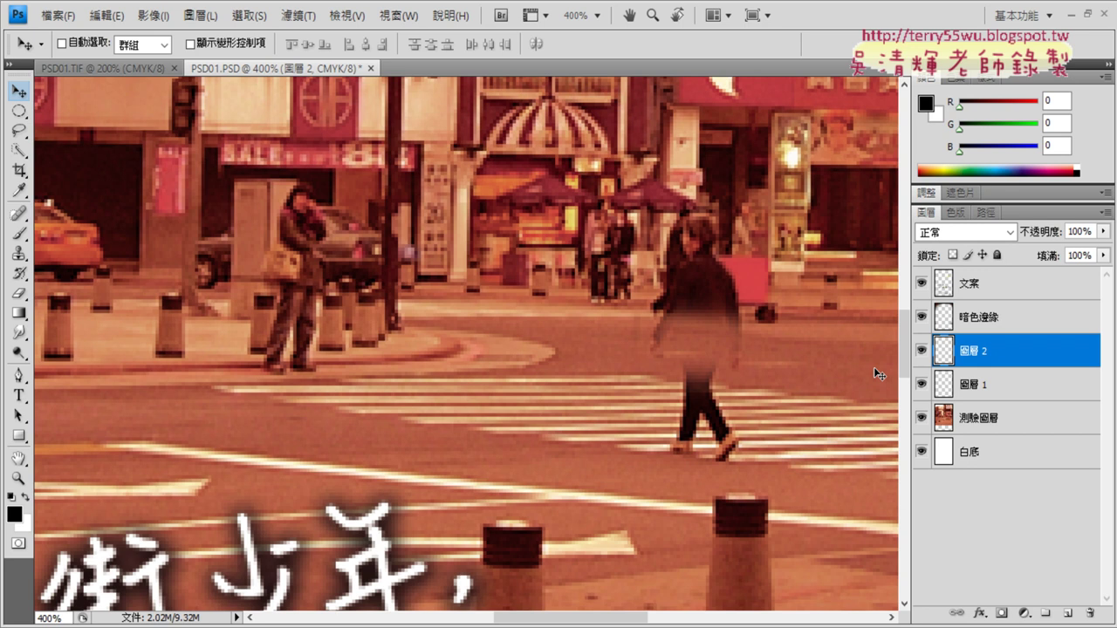
key("ctrl+z")
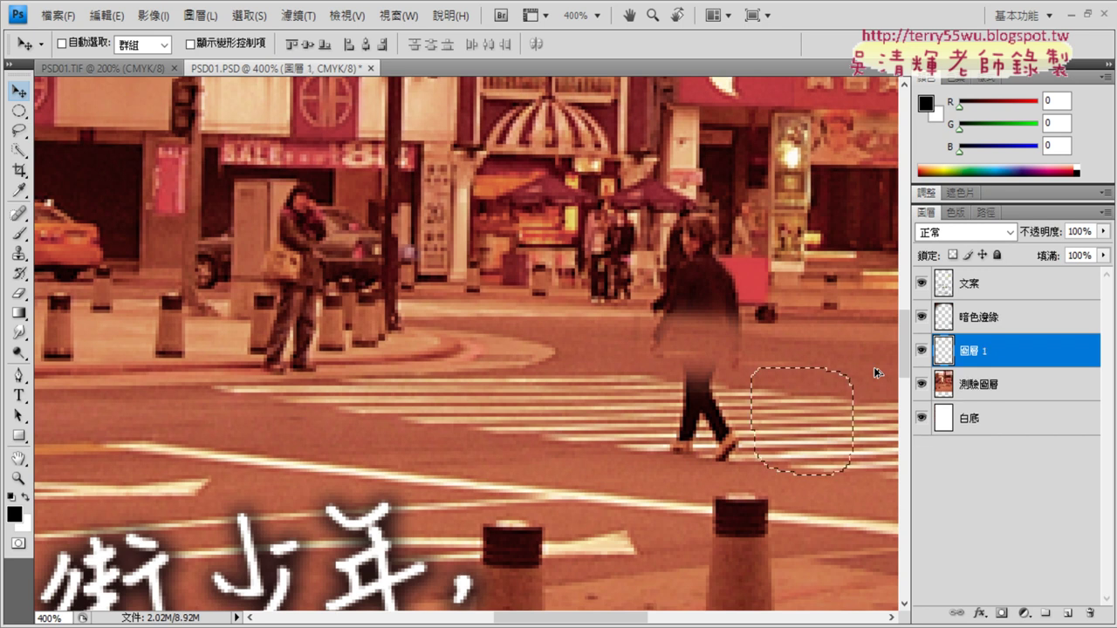
left_click(17, 130)
right_click(796, 412)
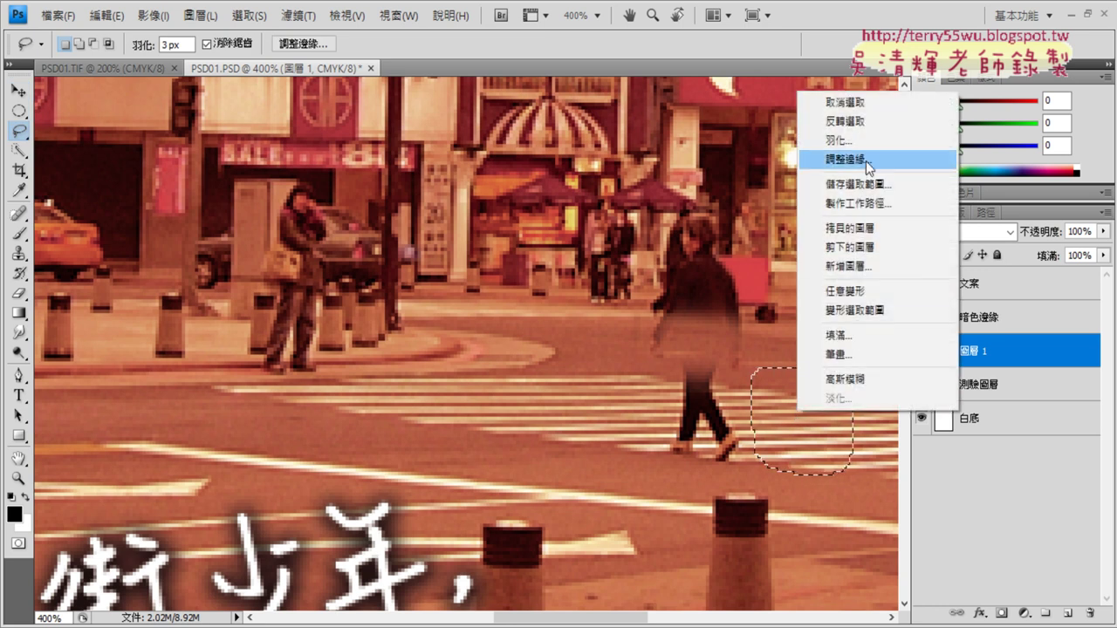
left_click(871, 230)
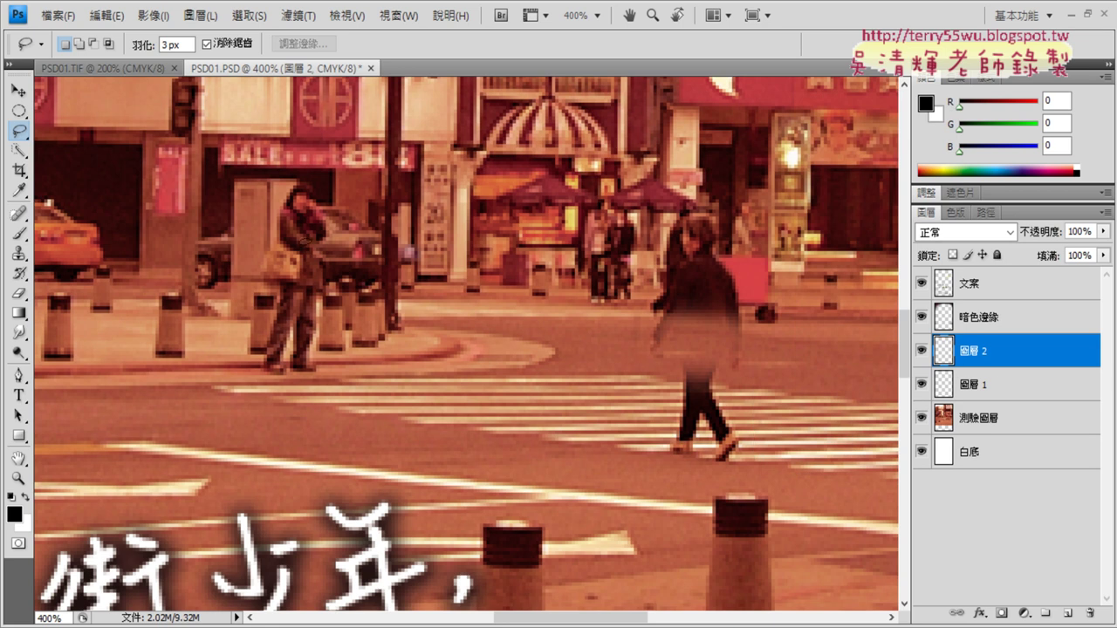
Pick the Move Tool, then the Clone Stamp Tool, with 圖層 2 targeted
left_click(18, 91)
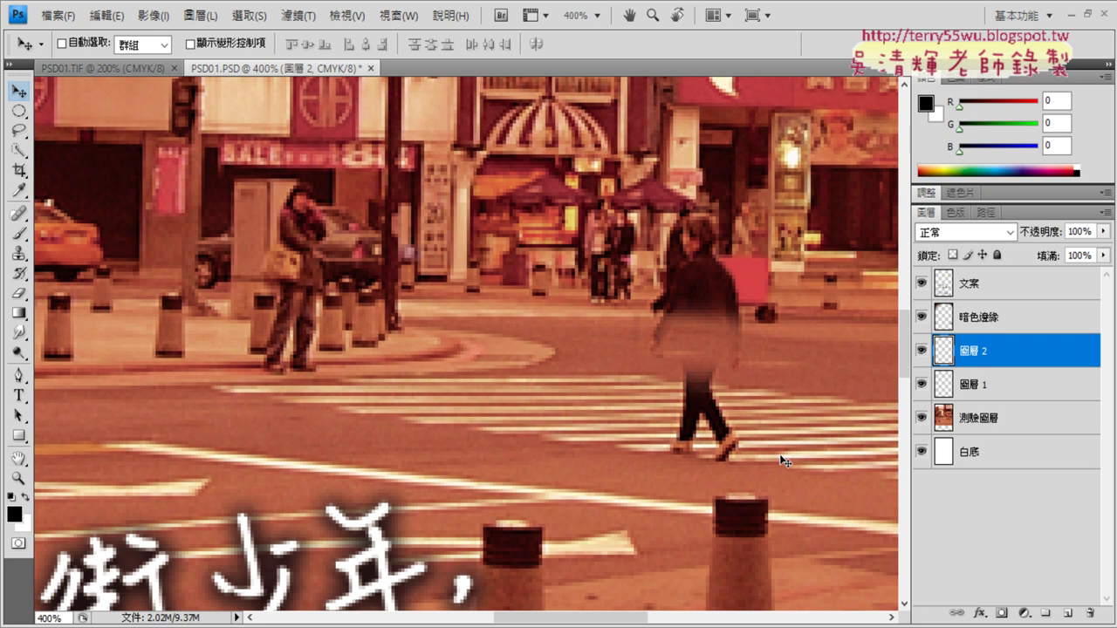
left_click(19, 254)
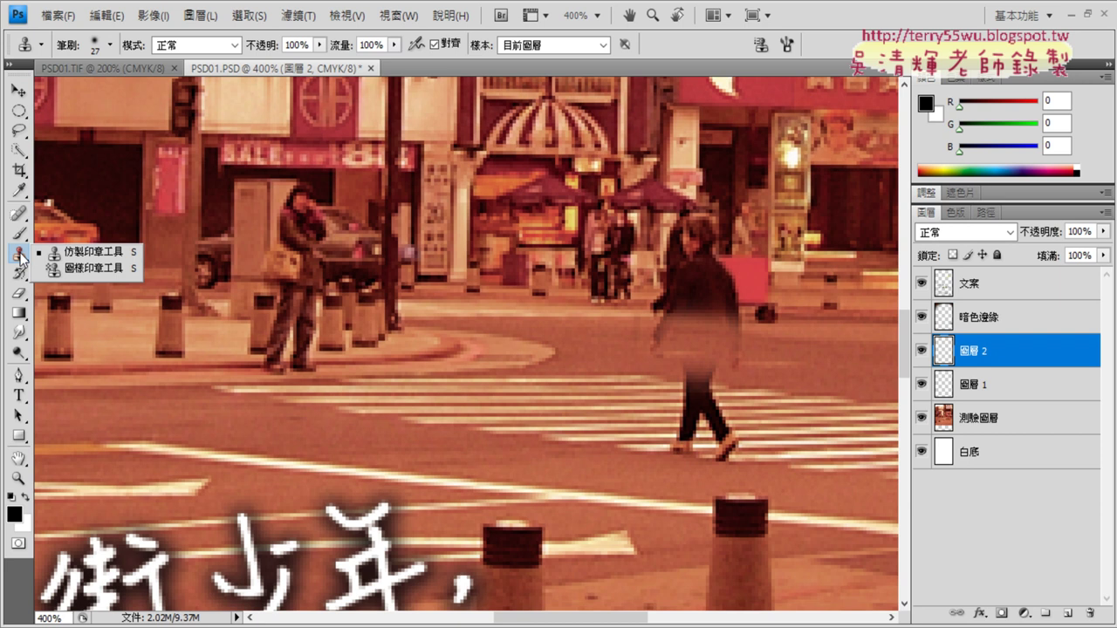